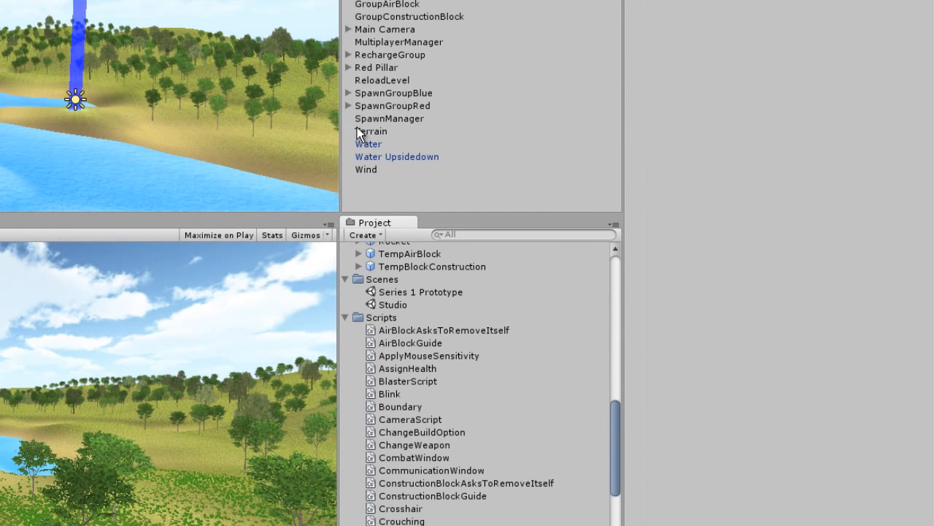
Step: Attach the Detail script to the Terrain object and the WindScript script to the Wind object
{"action": "left_click", "coordinate": [423, 39]}
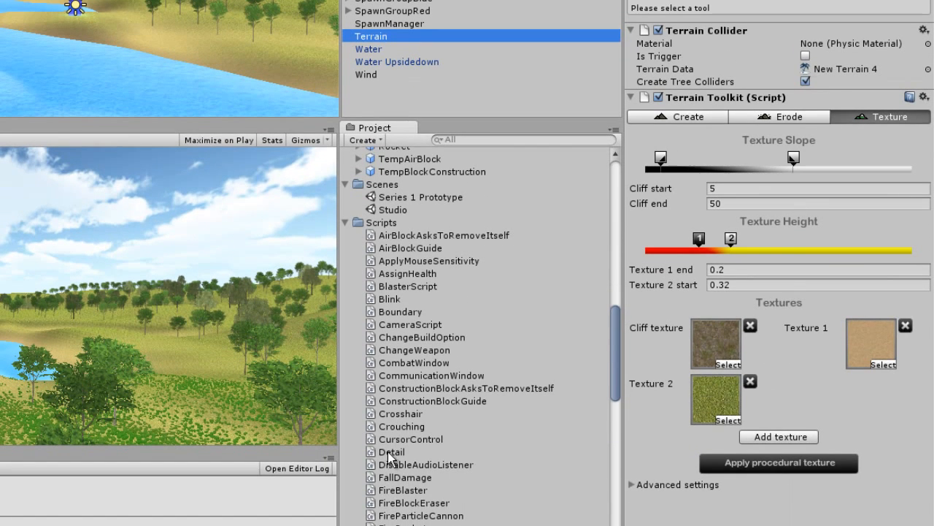
{"action": "left_click_drag", "start_coordinate": [392, 453], "coordinate": [705, 520]}
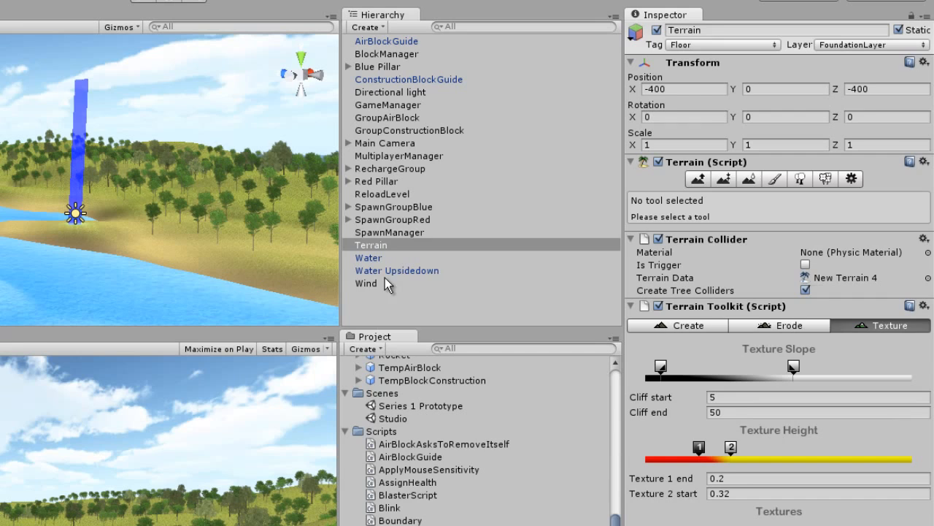
{"action": "left_click", "coordinate": [368, 102]}
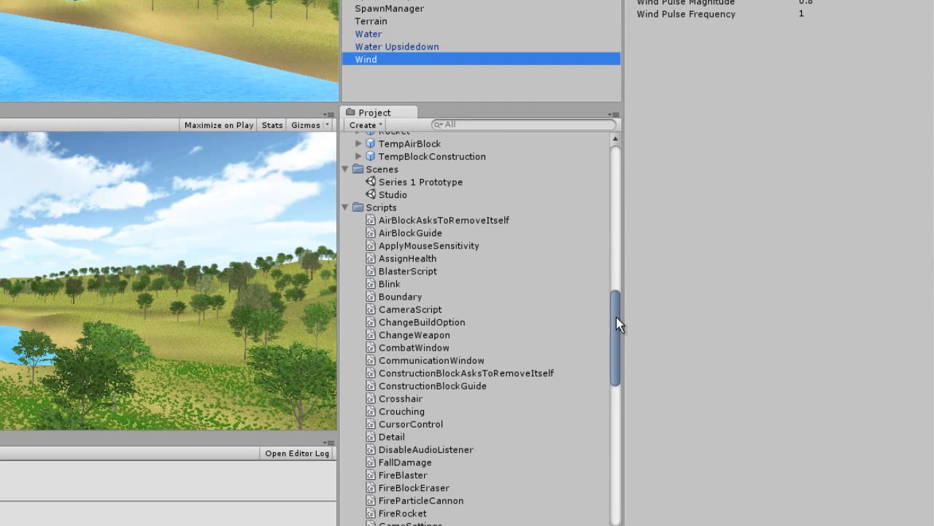
{"action": "left_click_drag", "start_coordinate": [616, 318], "coordinate": [598, 410]}
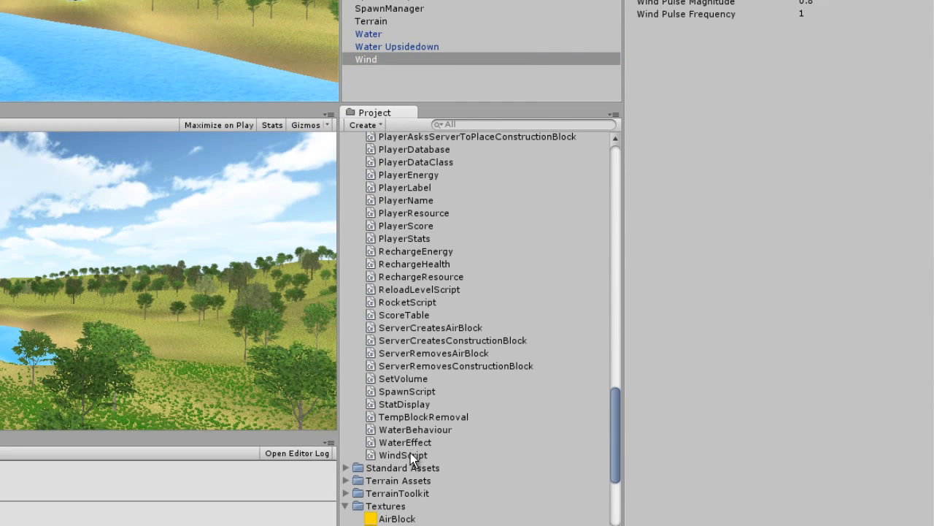
{"action": "left_click_drag", "start_coordinate": [410, 452], "coordinate": [827, 232]}
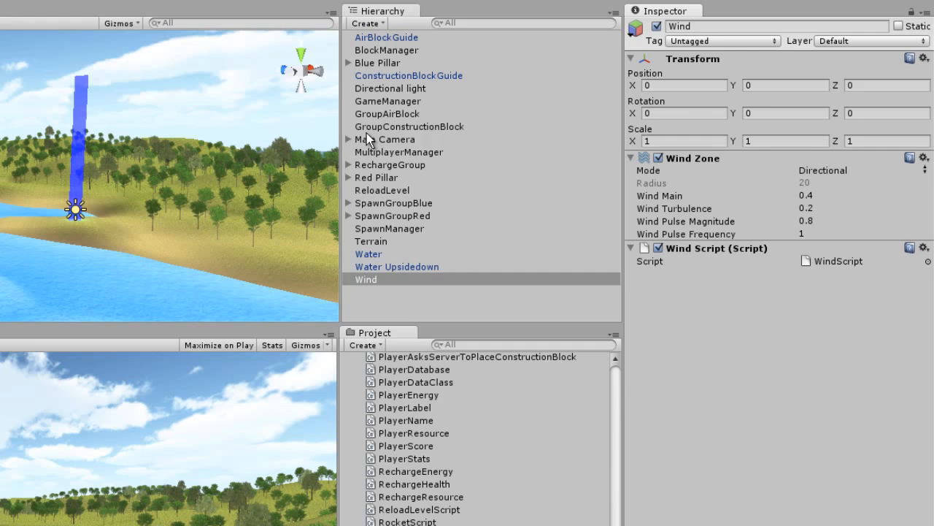
Step: Attach the DisableAudioListener script to the Main Camera object
{"action": "left_click", "coordinate": [365, 138]}
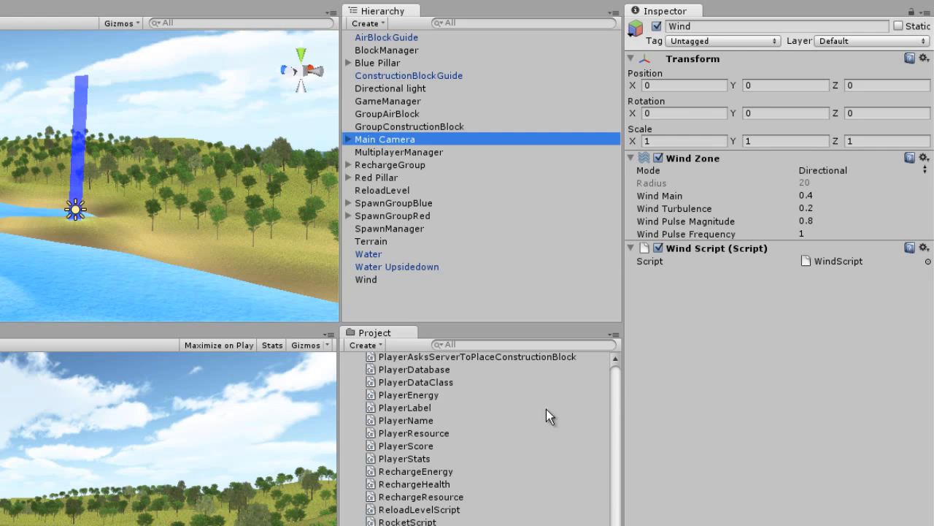
{"action": "left_click_drag", "start_coordinate": [614, 522], "coordinate": [614, 419]}
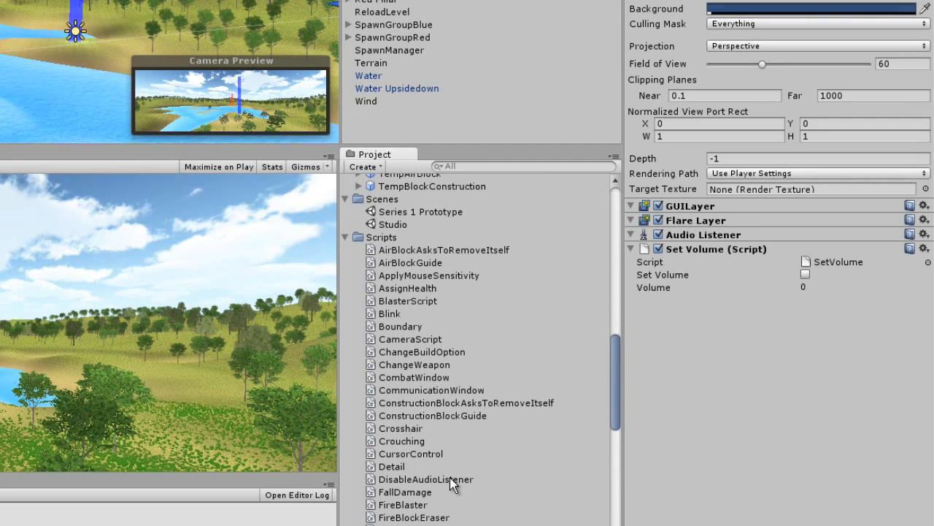
{"action": "left_click_drag", "start_coordinate": [450, 478], "coordinate": [833, 326]}
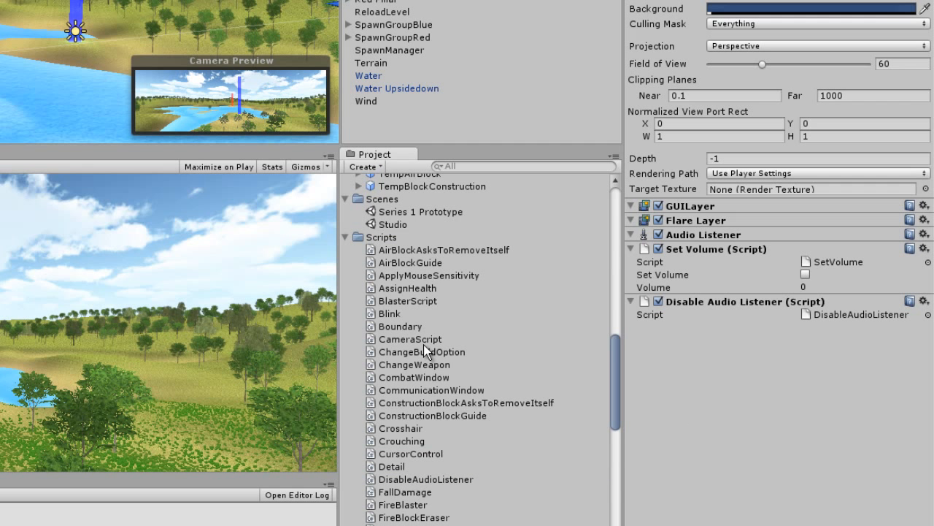
Step: Review the code of the Detail, DisableAudioListener and WindScript scripts, including the WindScript summary comment
{"action": "double_click", "coordinate": [392, 466]}
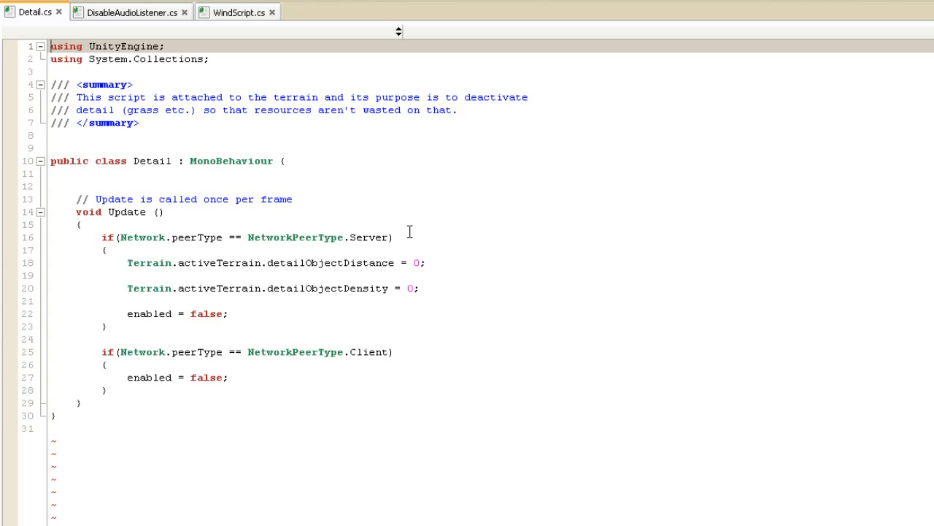
{"action": "left_click", "coordinate": [119, 14]}
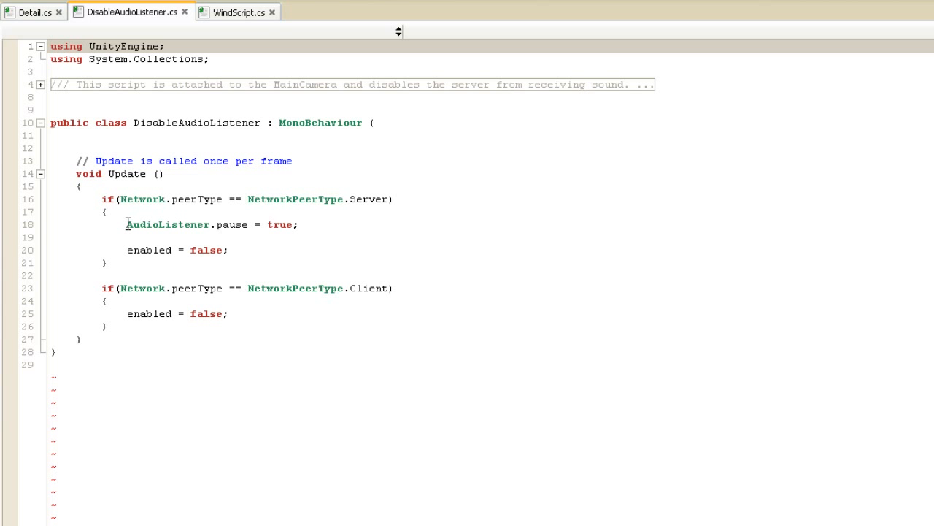
{"action": "mouse_move", "coordinate": [127, 225]}
{"action": "left_click", "coordinate": [221, 11]}
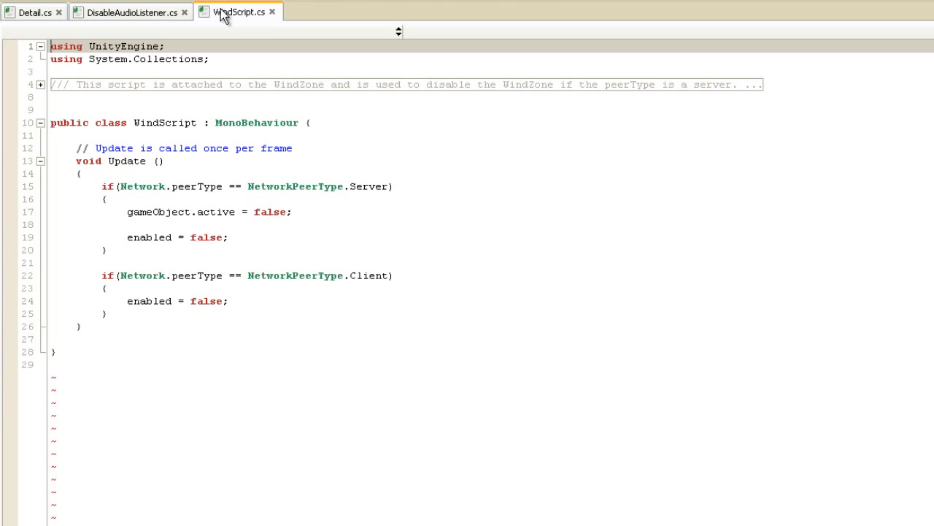
{"action": "left_click", "coordinate": [111, 19]}
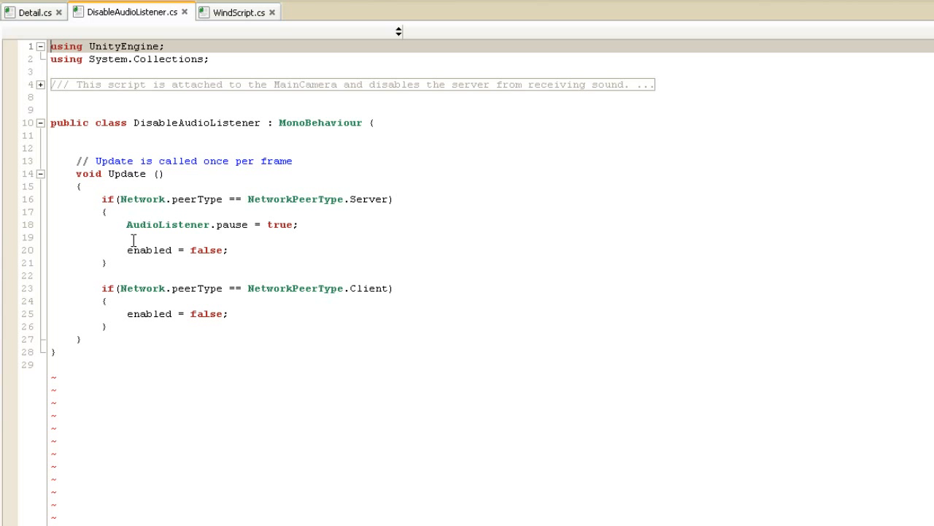
{"action": "left_click", "coordinate": [227, 16]}
{"action": "left_click", "coordinate": [41, 85]}
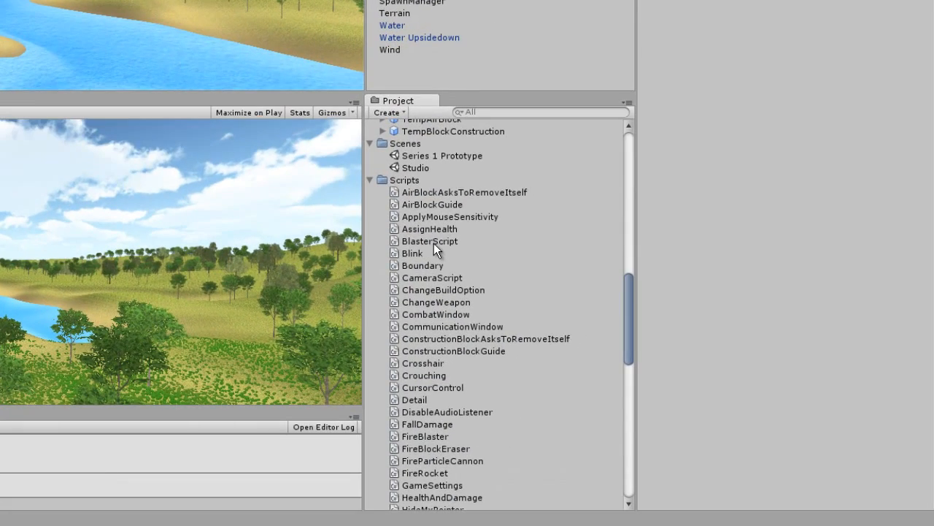
Step: Set projectileSpeed to 35 in the BlasterScript script and save the file
{"action": "double_click", "coordinate": [433, 242]}
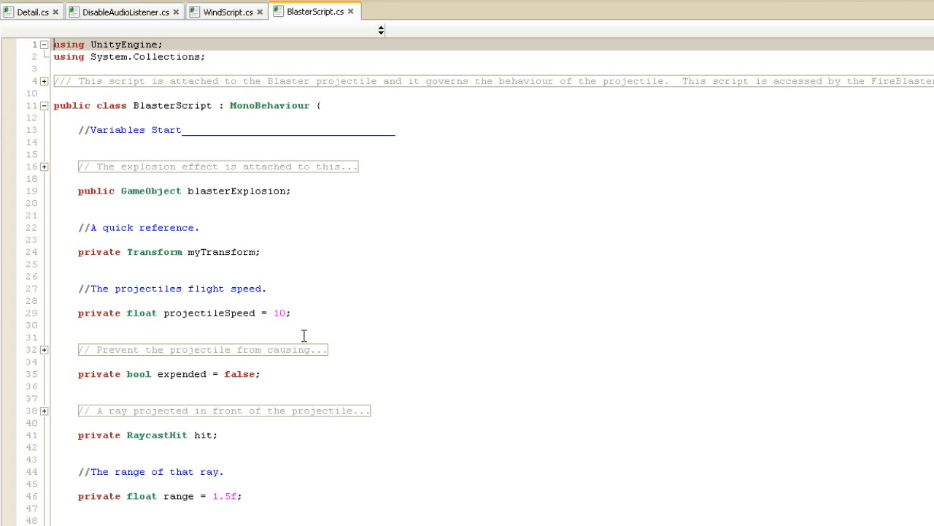
{"action": "double_click", "coordinate": [278, 312]}
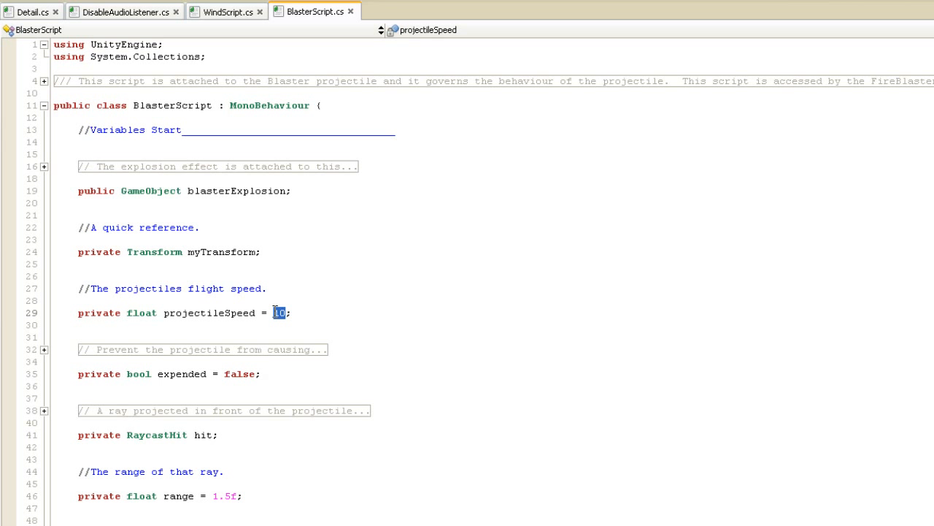
{"action": "type", "text": "35"}
{"action": "left_click", "coordinate": [279, 386]}
{"action": "left_click", "coordinate": [276, 373]}
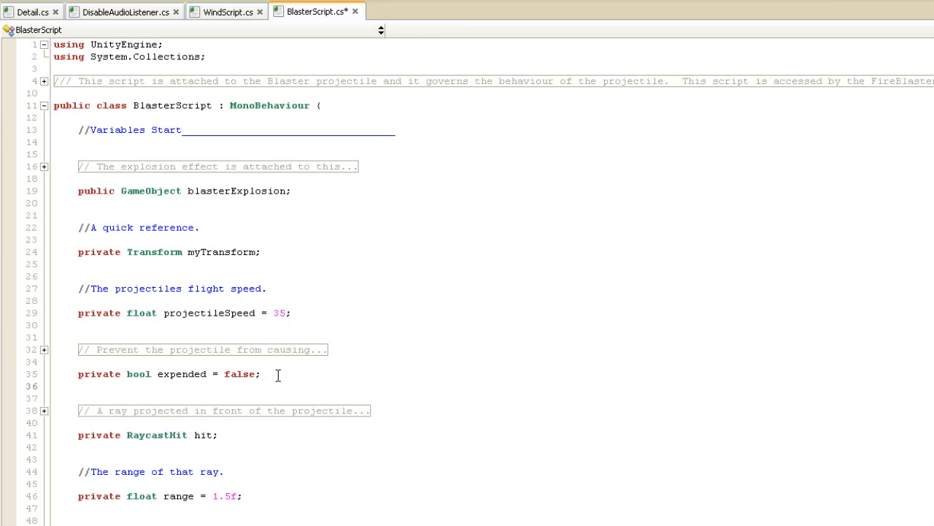
{"action": "left_click", "coordinate": [311, 312]}
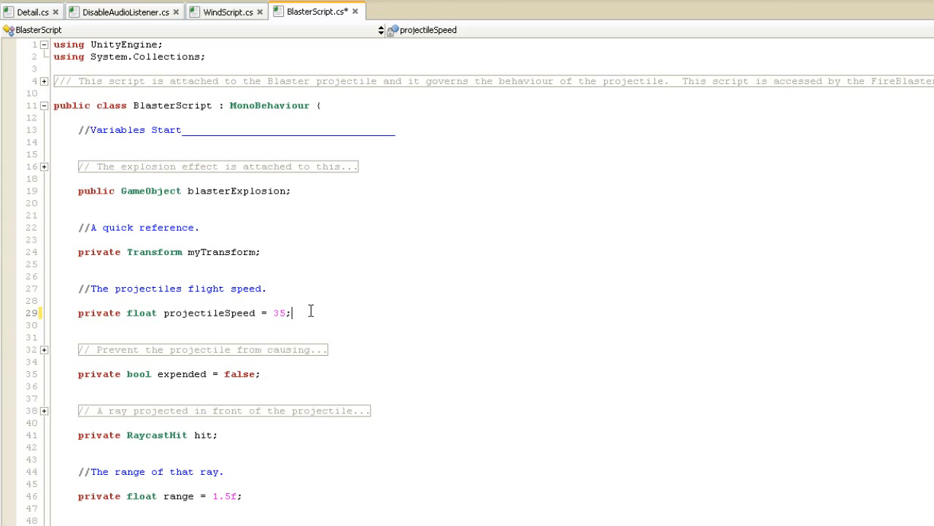
{"action": "key", "text": "ctrl+s"}
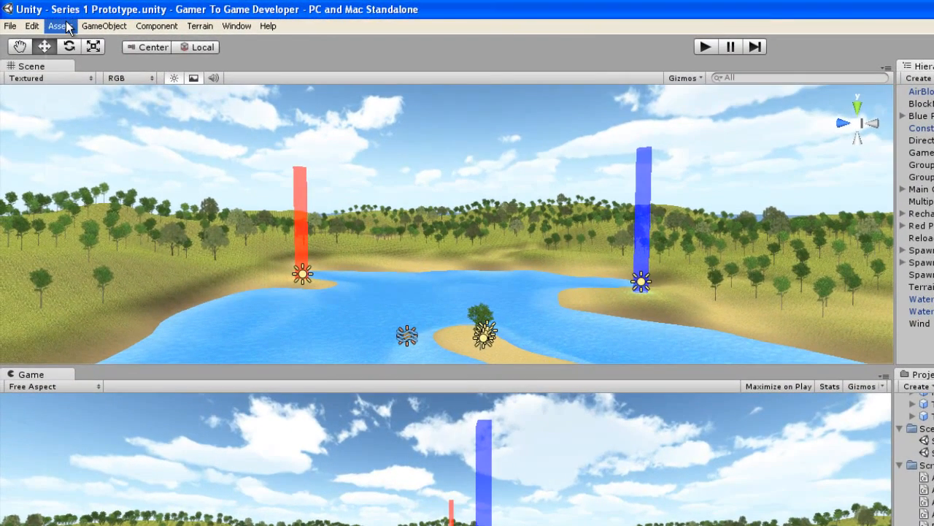
Step: Import the complete Light Flares standard package into the project
{"action": "left_click", "coordinate": [42, 25]}
{"action": "mouse_move", "coordinate": [95, 115]}
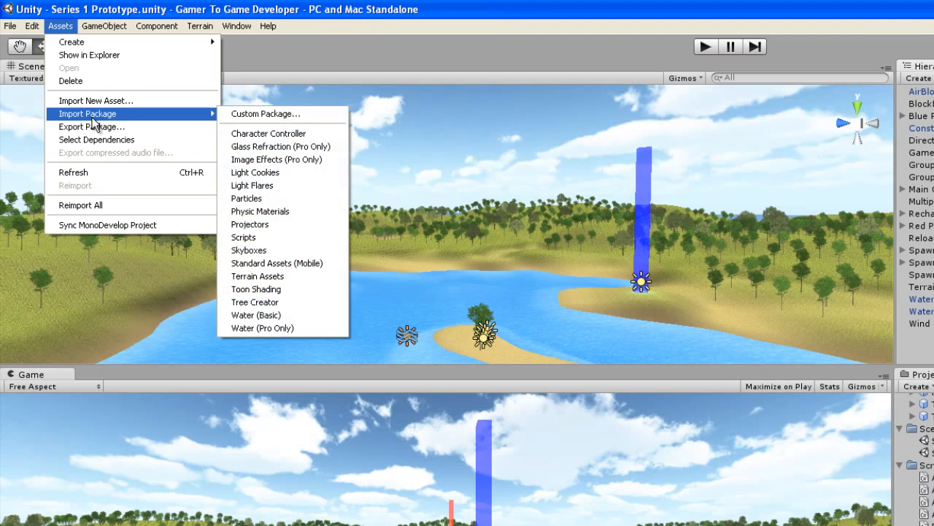
{"action": "left_click", "coordinate": [252, 185]}
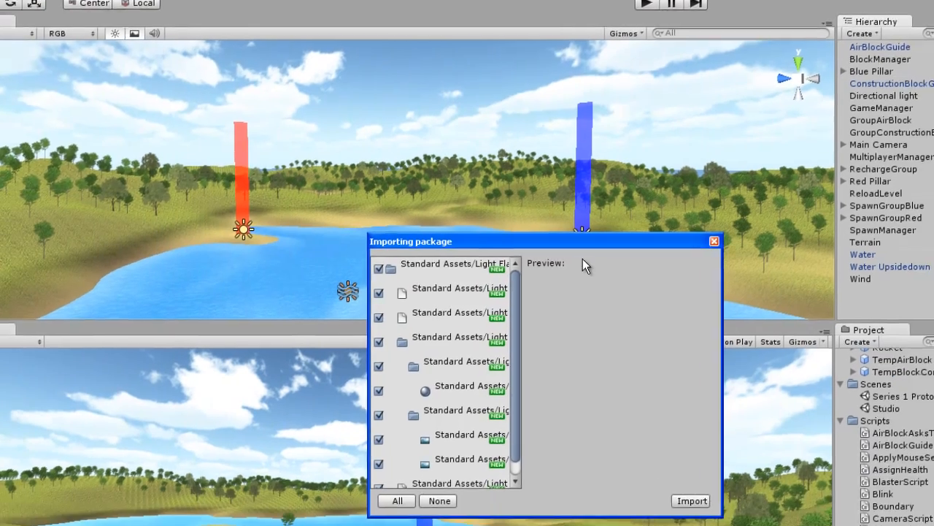
{"action": "left_click", "coordinate": [529, 379]}
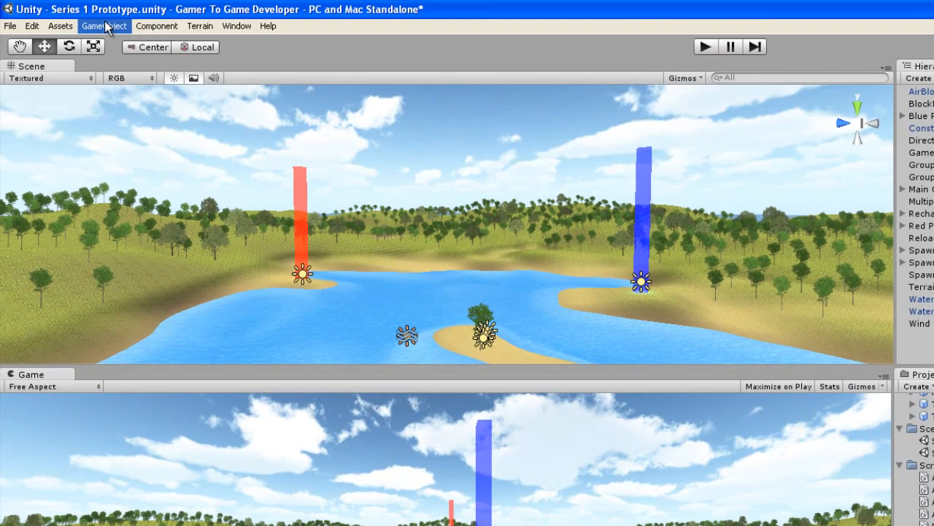
Step: Create an empty game object and name it Lens Flare
{"action": "left_click", "coordinate": [104, 25]}
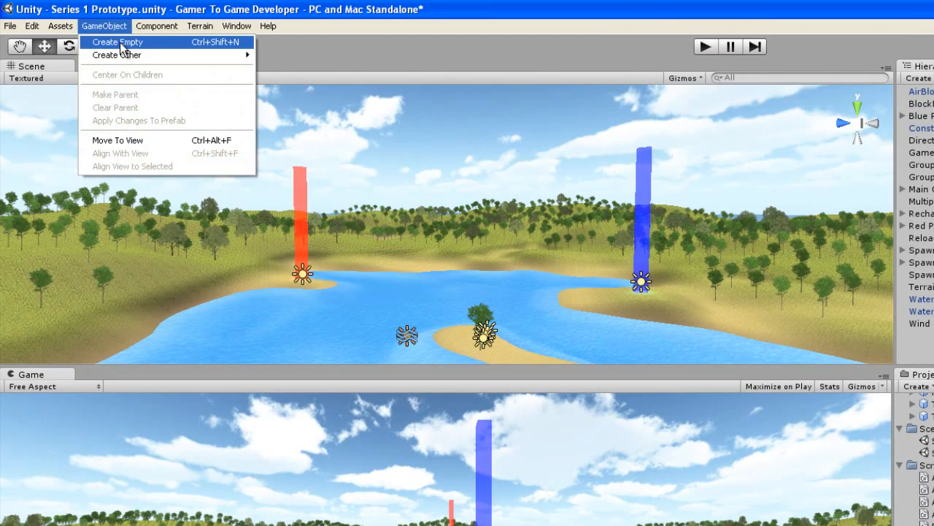
{"action": "left_click", "coordinate": [120, 42]}
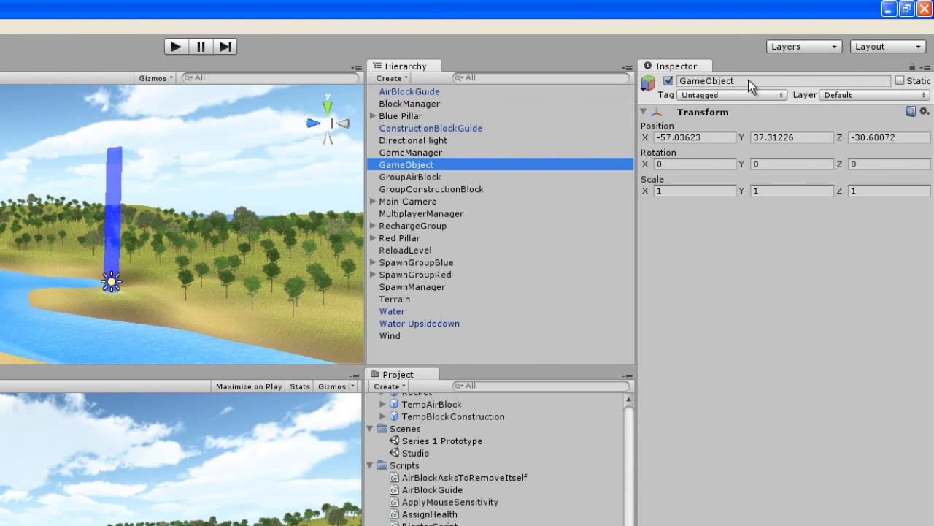
{"action": "left_click", "coordinate": [748, 81]}
{"action": "type", "text": "Lens Flare"}
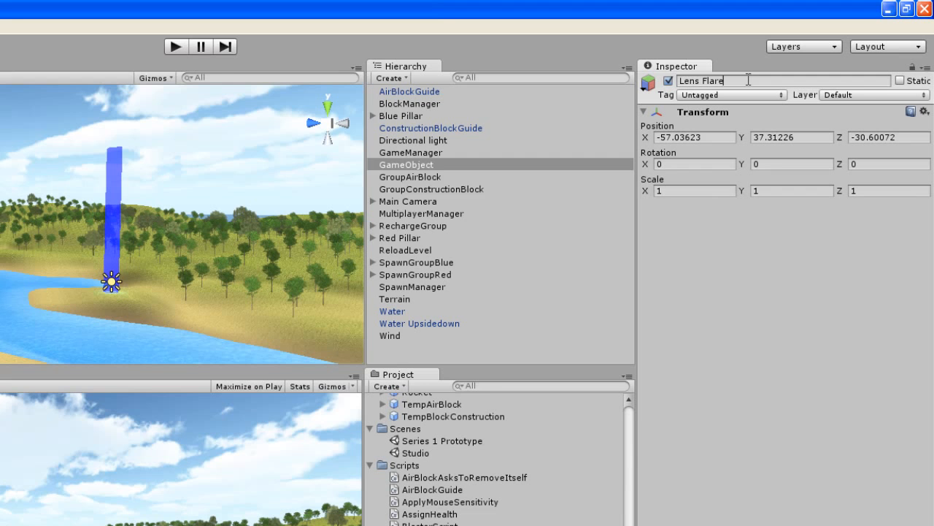
{"action": "key", "text": "Return"}
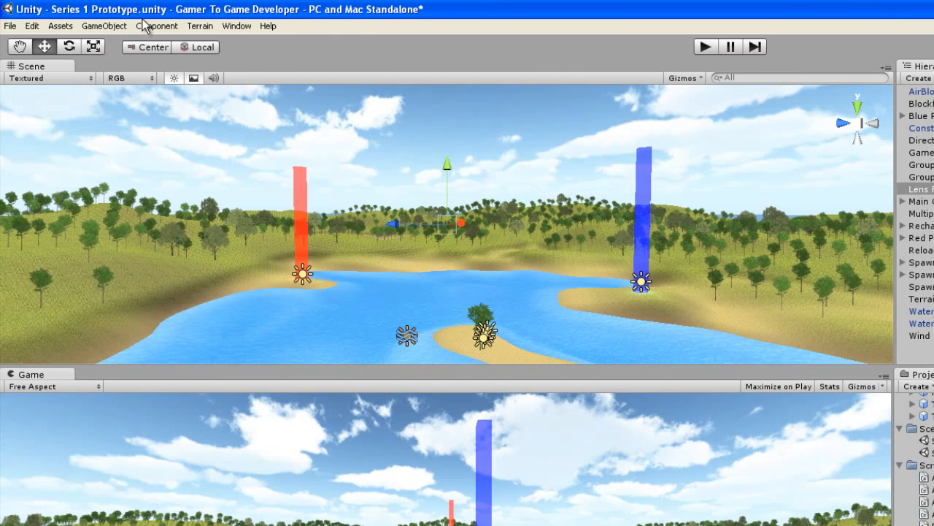
Step: Add a Lens Flare component to the Lens Flare object, assign the 50mm Zoom flare and make it directional
{"action": "left_click", "coordinate": [153, 26]}
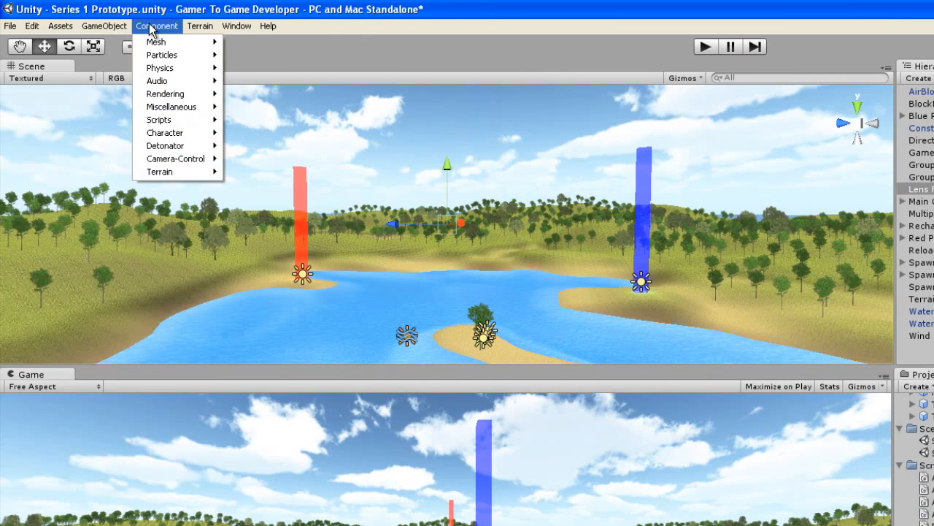
{"action": "mouse_move", "coordinate": [162, 93]}
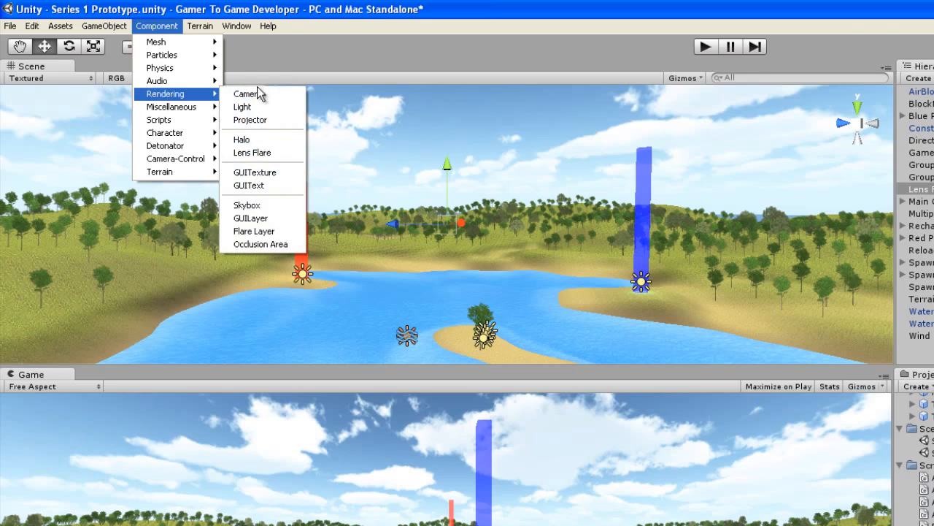
{"action": "left_click", "coordinate": [263, 153]}
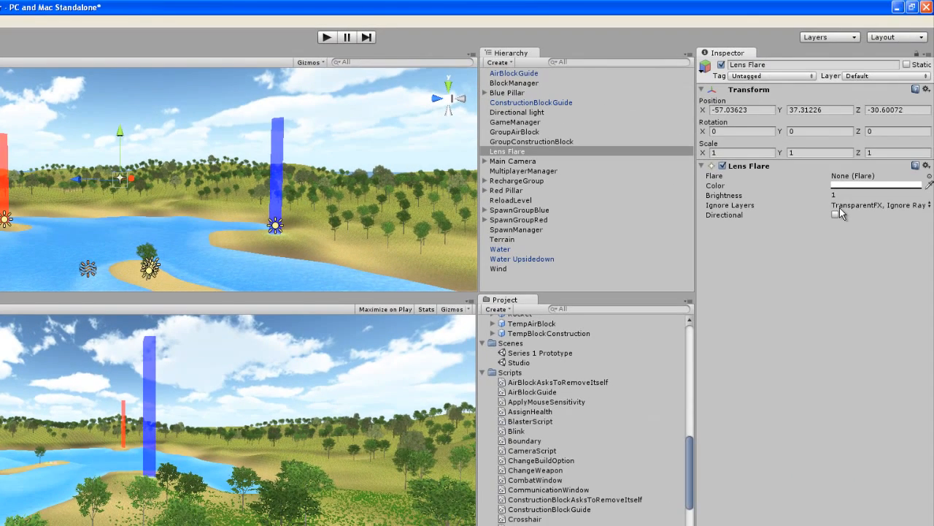
{"action": "left_click", "coordinate": [930, 177]}
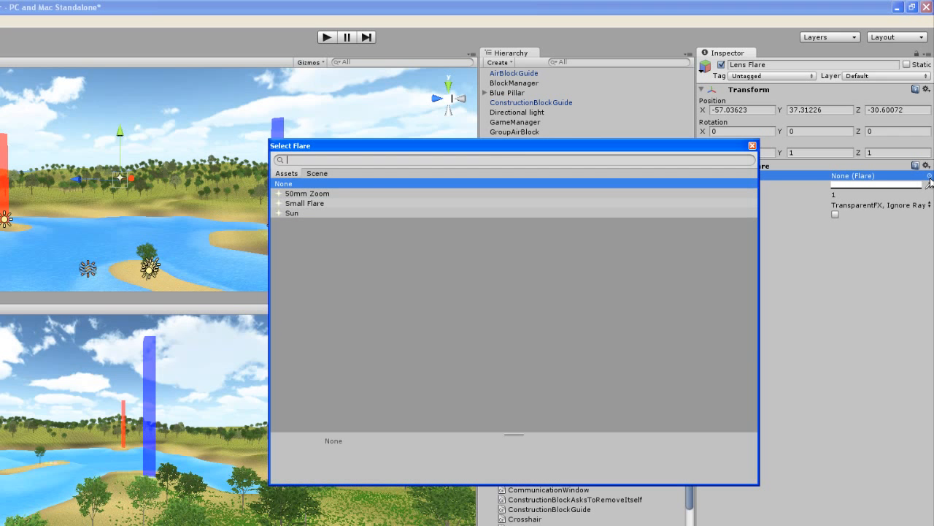
{"action": "double_click", "coordinate": [295, 194]}
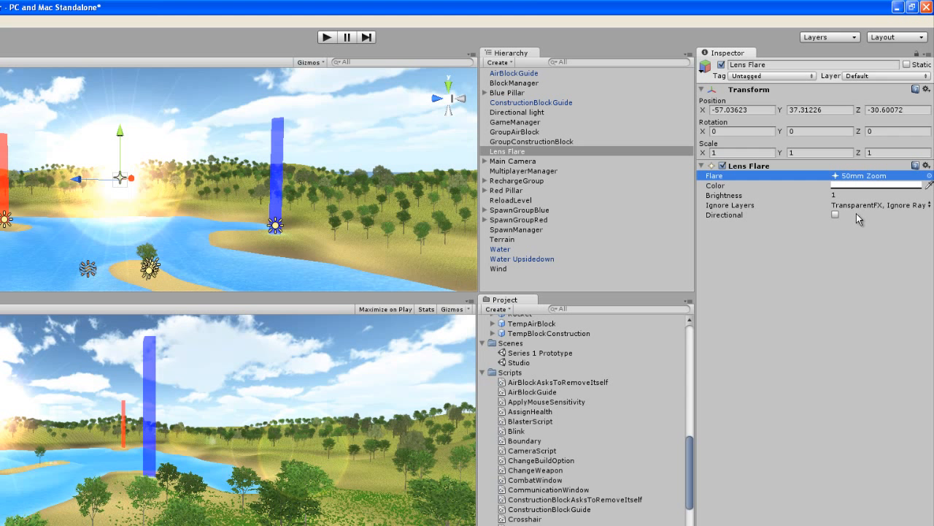
{"action": "left_click", "coordinate": [835, 214]}
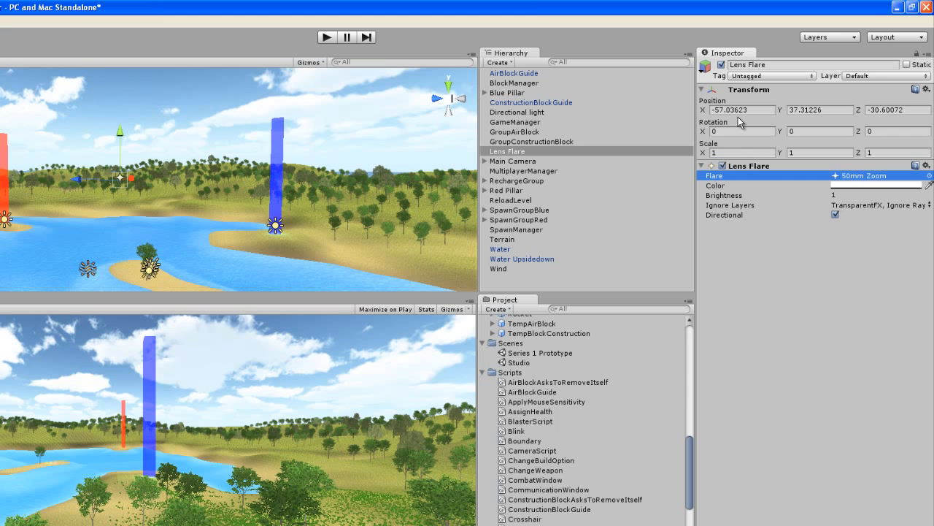
Step: Set the Lens Flare object's position to X -65, Y 1000, Z 190 to place it near the skybox sun
{"action": "right_click_drag", "start_coordinate": [228, 208], "coordinate": [51, 94]}
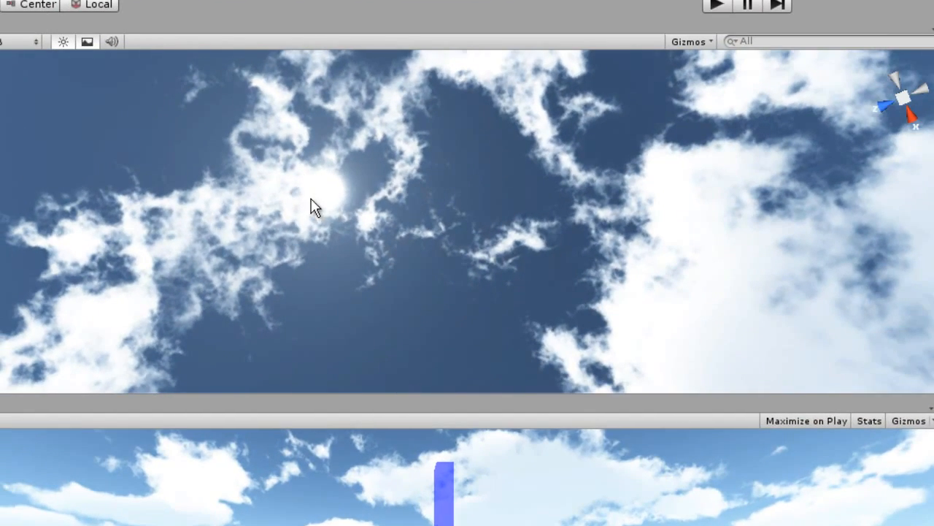
{"action": "right_click_drag", "start_coordinate": [327, 186], "coordinate": [350, 209]}
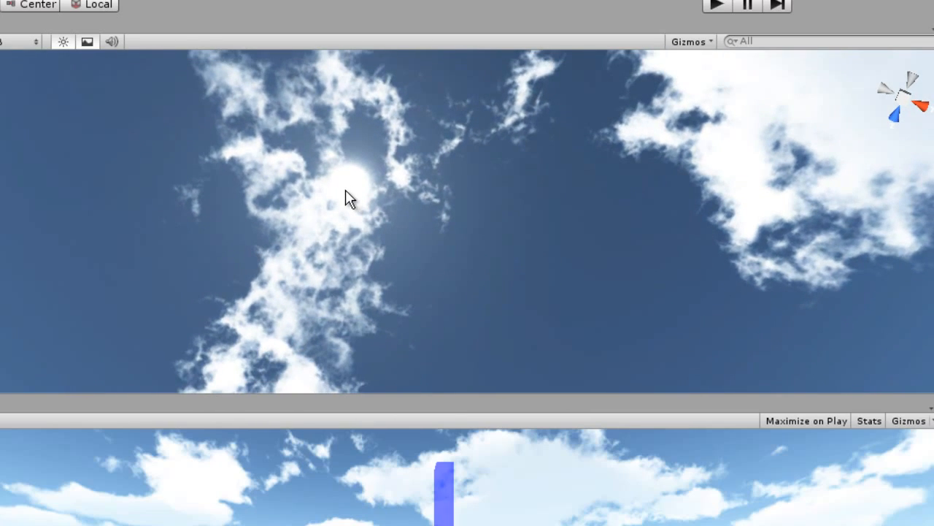
{"action": "right_click_drag", "start_coordinate": [545, 218], "coordinate": [215, 212]}
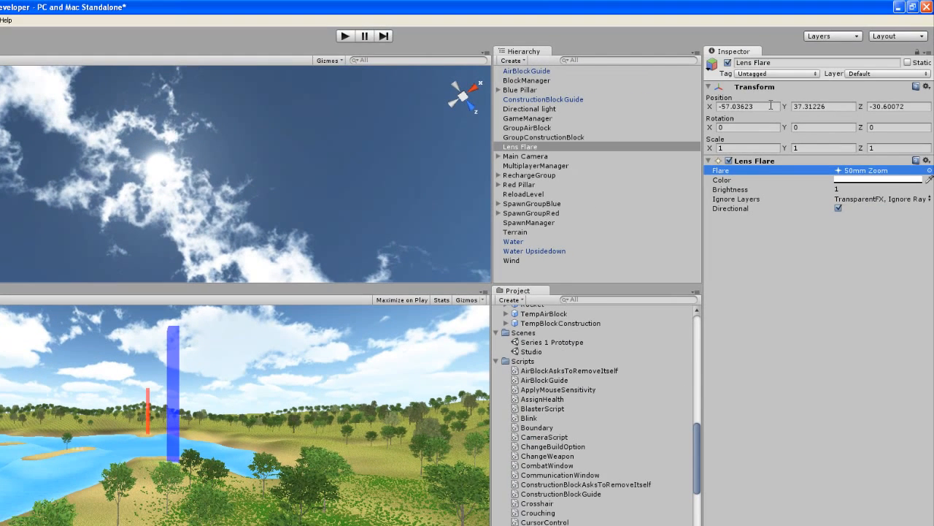
{"action": "left_click", "coordinate": [771, 105]}
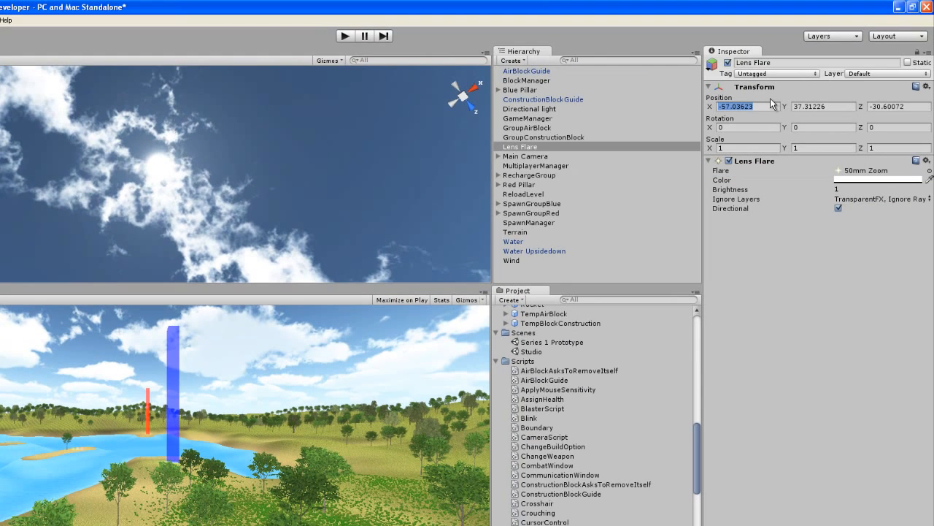
{"action": "type", "text": "-65"}
{"action": "key", "text": "Tab"}
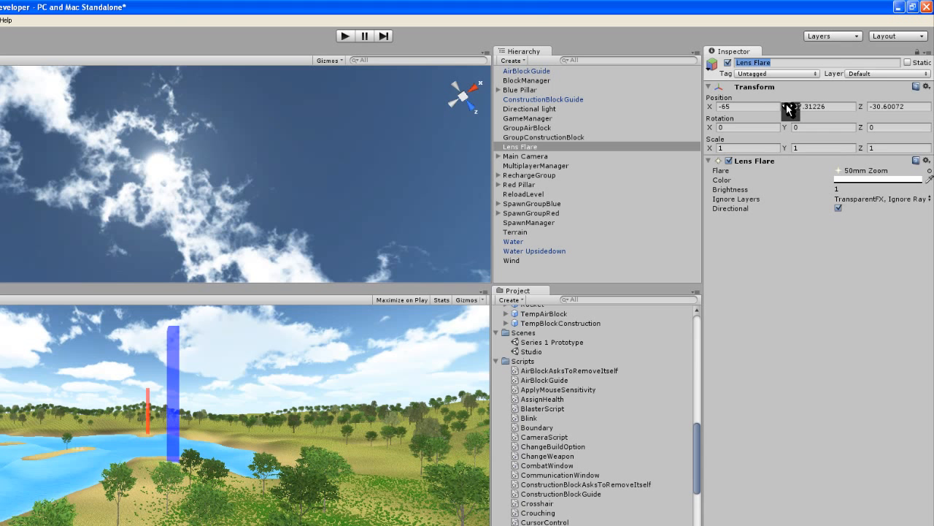
{"action": "left_click", "coordinate": [817, 106]}
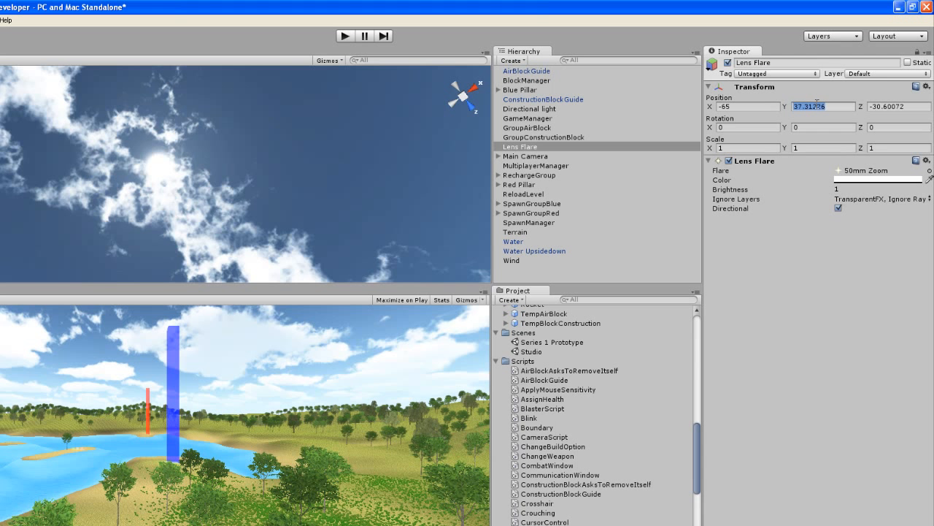
{"action": "type", "text": "1000"}
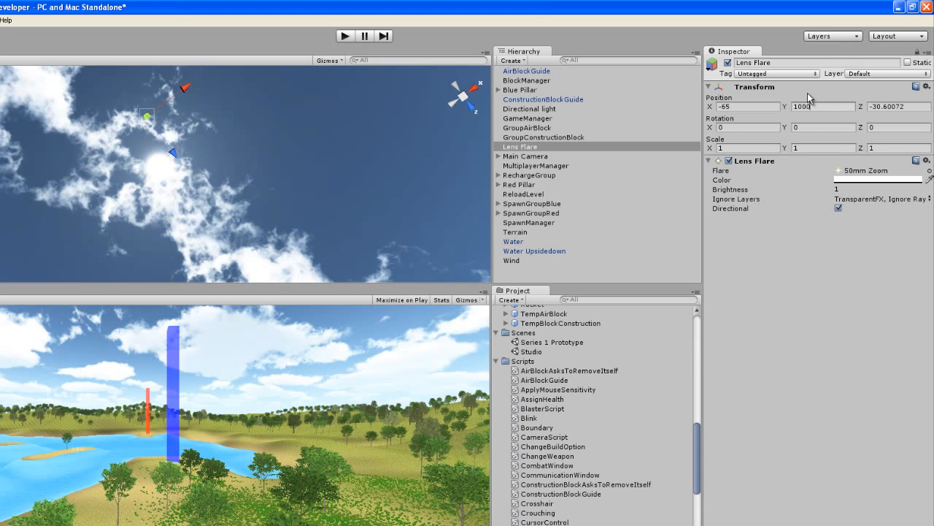
{"action": "left_click", "coordinate": [922, 106]}
{"action": "type", "text": "190"}
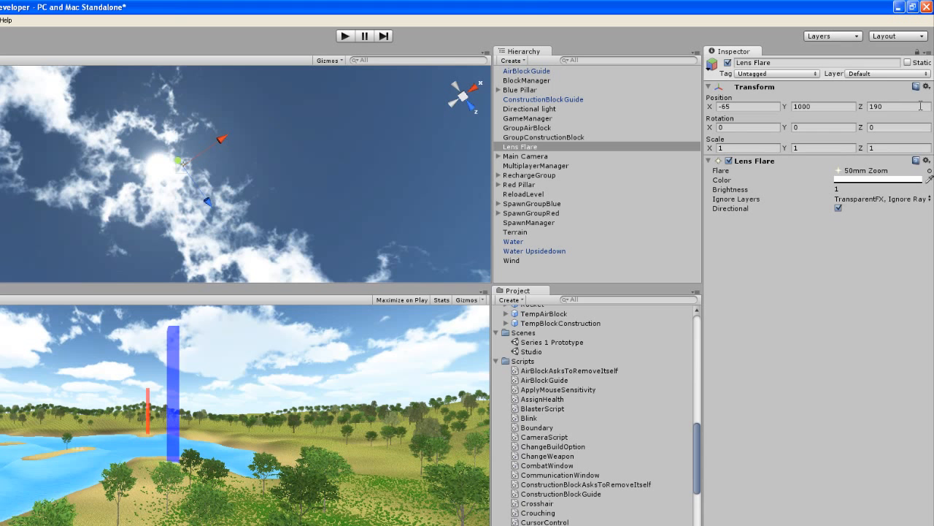
Step: Set the Lens Flare object's rotation to X 80, Y 180, Z 180 to line the flare up with the sun
{"action": "left_click", "coordinate": [732, 127]}
{"action": "type", "text": "80"}
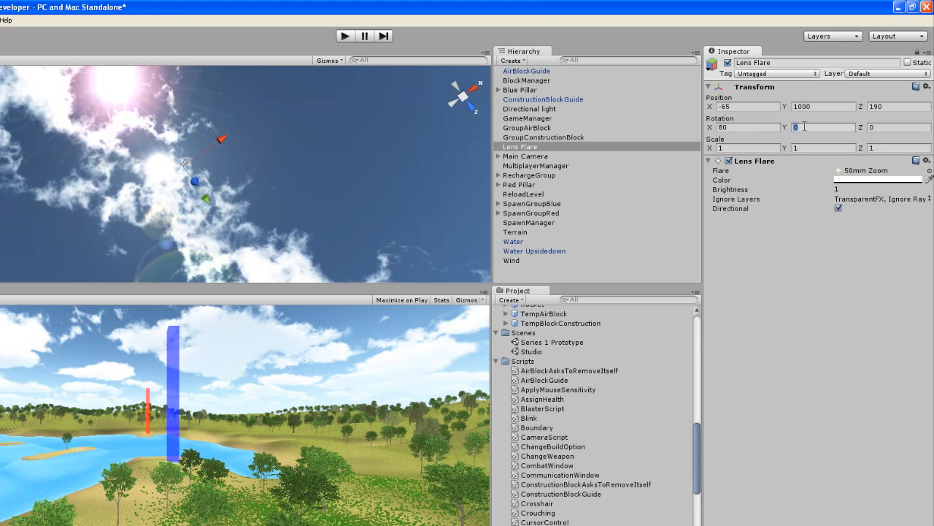
{"action": "type", "text": "180"}
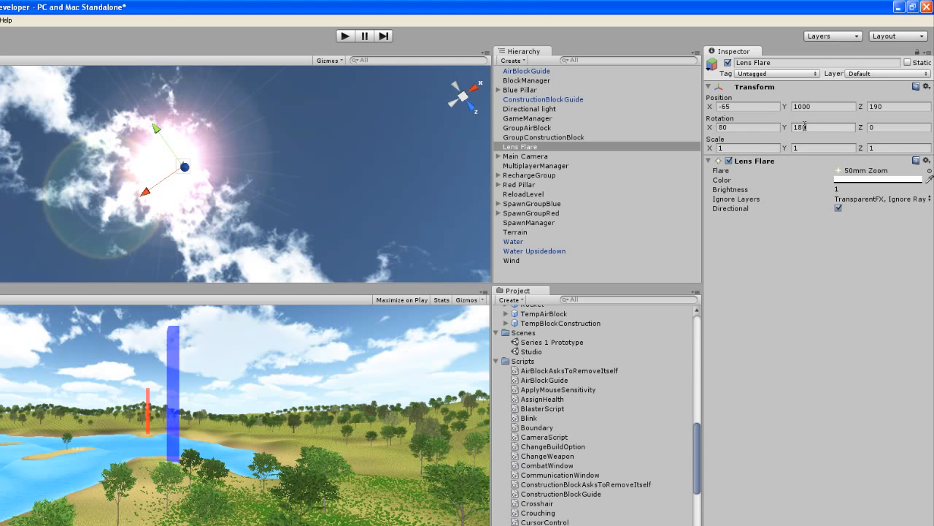
{"action": "left_click", "coordinate": [881, 127]}
{"action": "type", "text": "180"}
{"action": "key", "text": "Return"}
Step: Examine the lens flare around the sun from several angles and review the available flare types without changing the selection
{"action": "right_click_drag", "start_coordinate": [311, 209], "coordinate": [370, 344]}
{"action": "right_click_drag", "start_coordinate": [290, 225], "coordinate": [105, 4]}
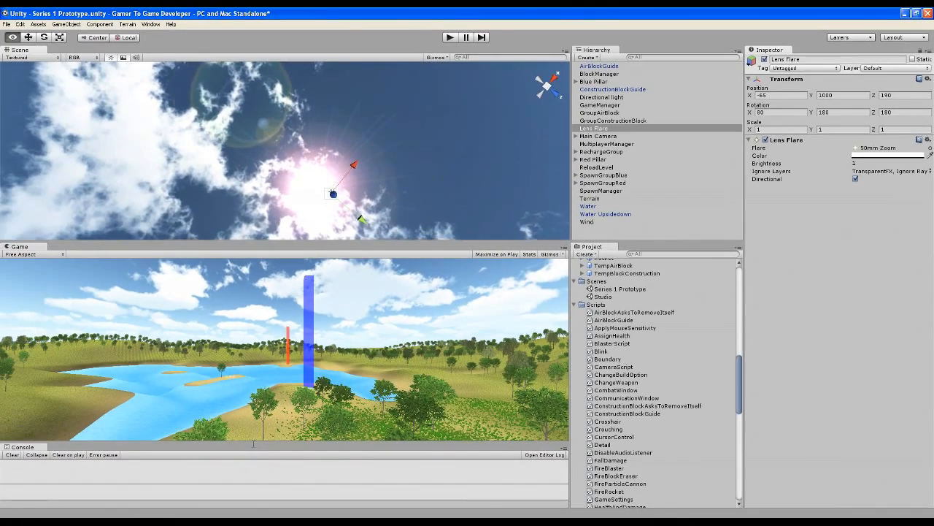
{"action": "right_click_drag", "start_coordinate": [254, 444], "coordinate": [525, 286]}
{"action": "right_click_drag", "start_coordinate": [316, 176], "coordinate": [146, 358]}
{"action": "left_click", "coordinate": [930, 147]}
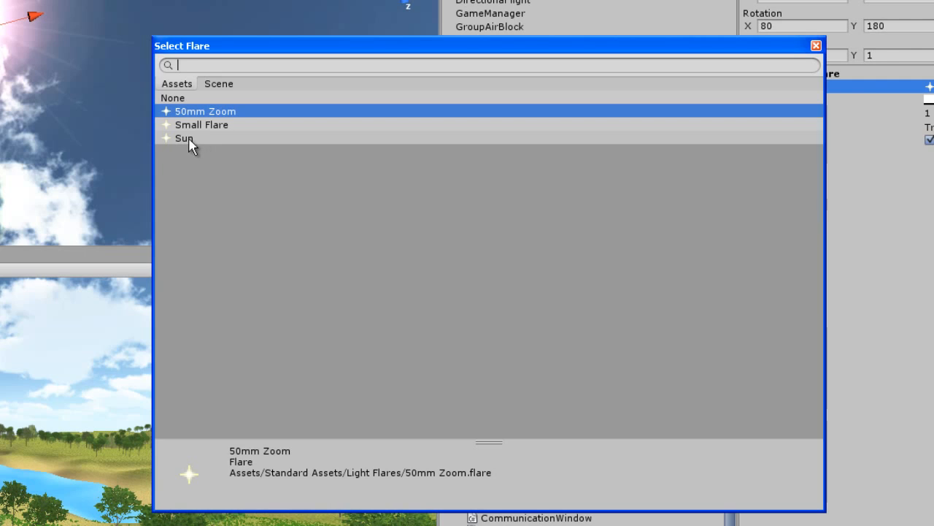
{"action": "left_click", "coordinate": [816, 45]}
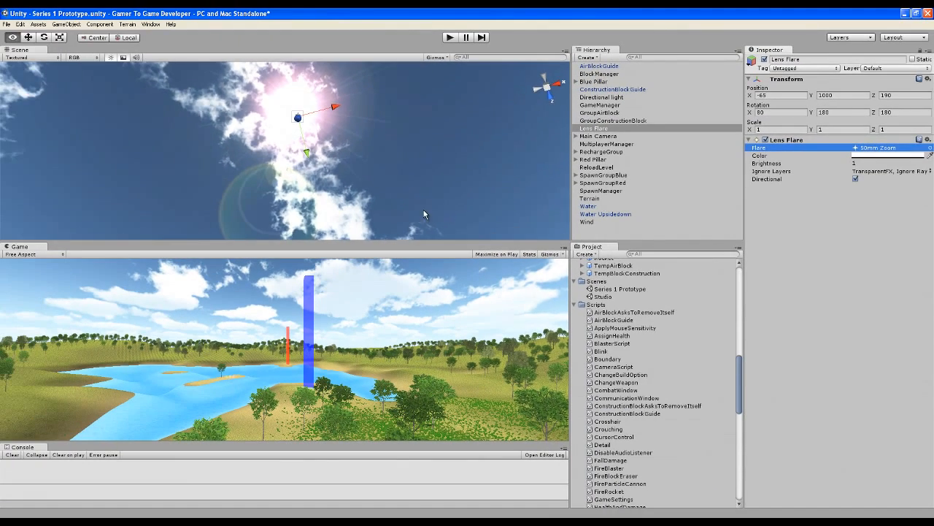
{"action": "right_click_drag", "start_coordinate": [297, 201], "coordinate": [411, 325]}
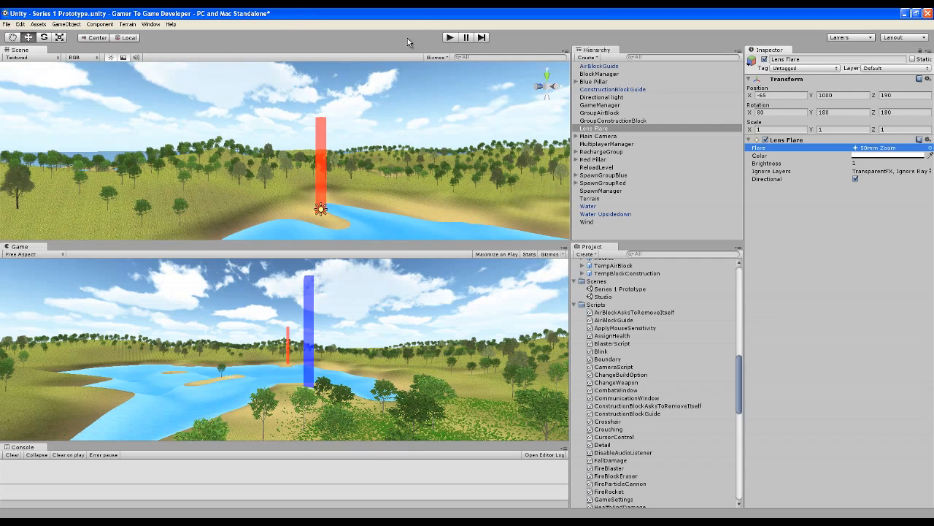
{"action": "right_click_drag", "start_coordinate": [417, 138], "coordinate": [347, 143]}
{"action": "right_click_drag", "start_coordinate": [287, 148], "coordinate": [290, 164]}
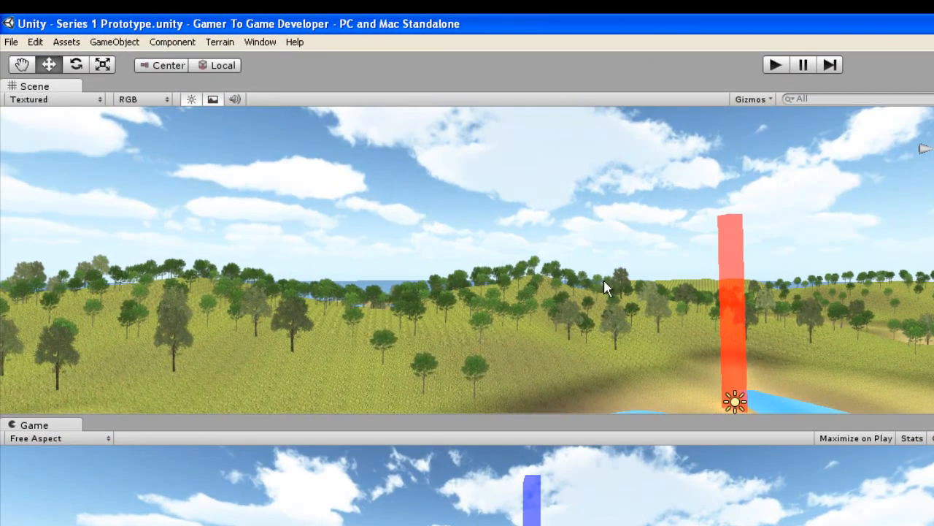
Step: Open the Lightmapping window, dock it beside the Inspector and display the Terrain's lightmap settings
{"action": "left_click", "coordinate": [267, 44]}
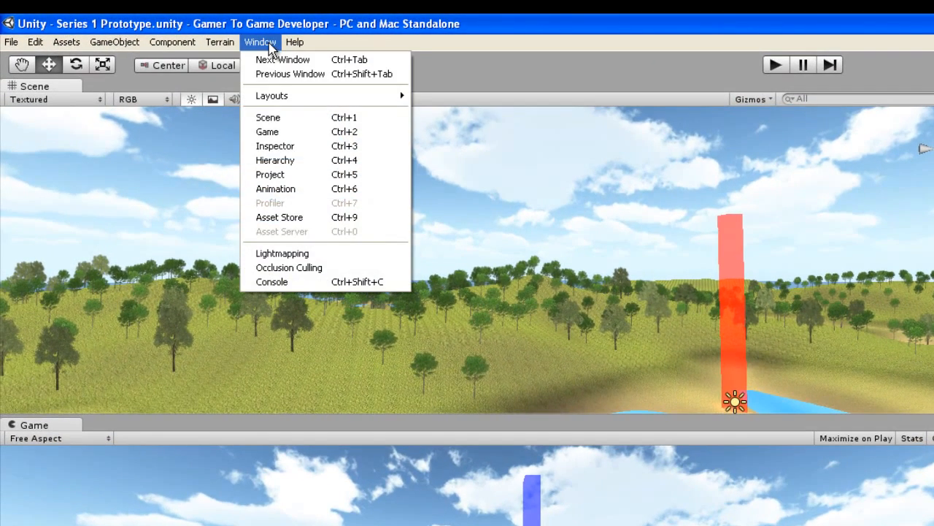
{"action": "left_click", "coordinate": [305, 255]}
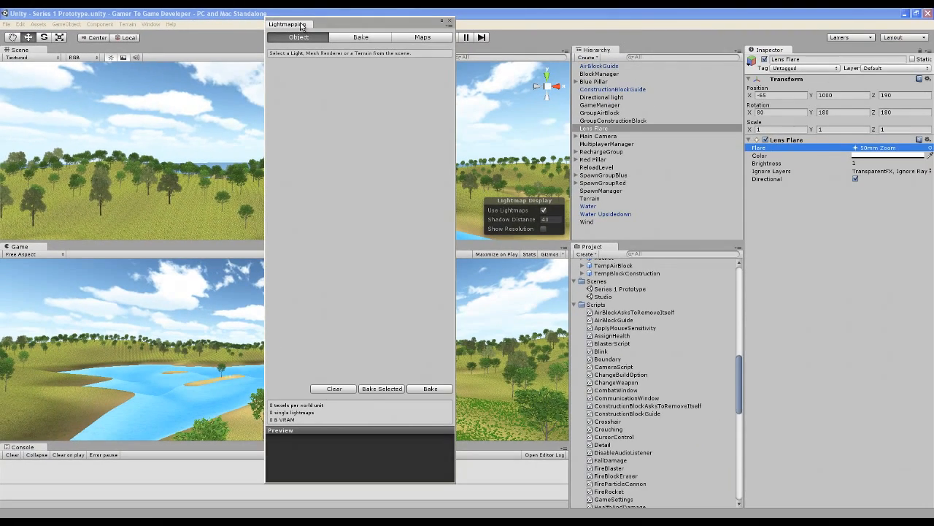
{"action": "left_click_drag", "start_coordinate": [359, 28], "coordinate": [806, 54]}
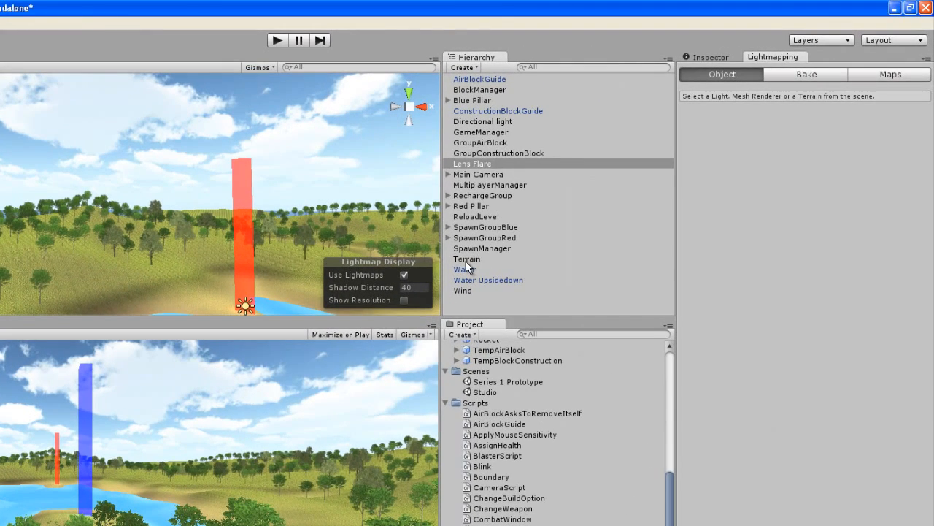
{"action": "left_click", "coordinate": [588, 199]}
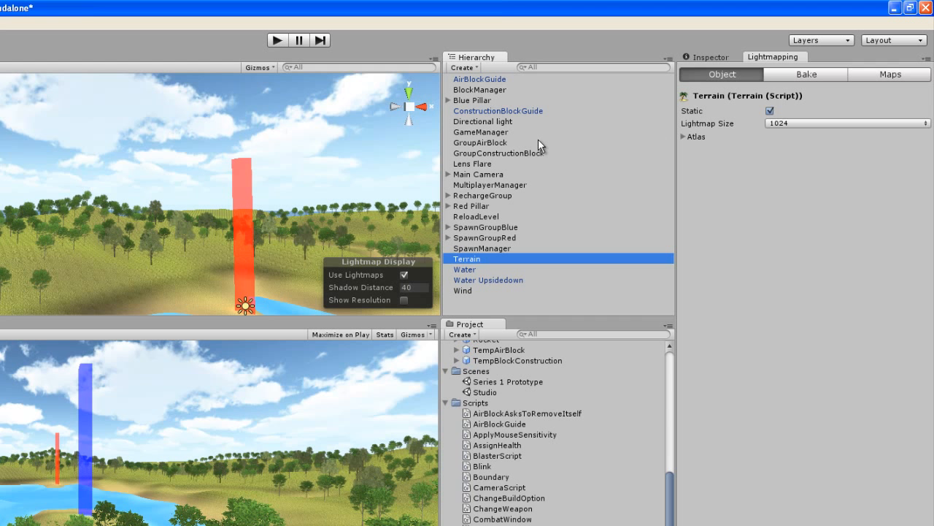
Step: Set the Directional light's lightmapping to Auto and its baked shadows to On (Realtime: Hard Shadows)
{"action": "left_click", "coordinate": [482, 122]}
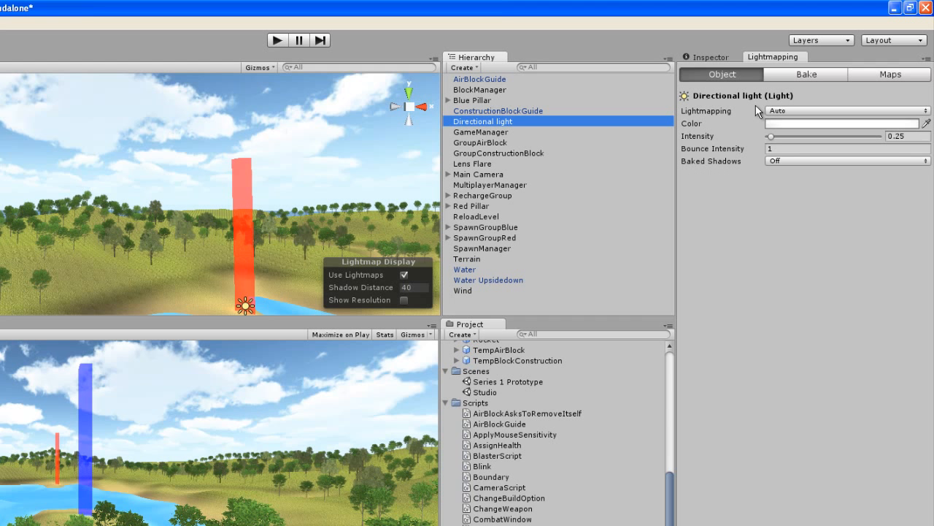
{"action": "left_click", "coordinate": [797, 113]}
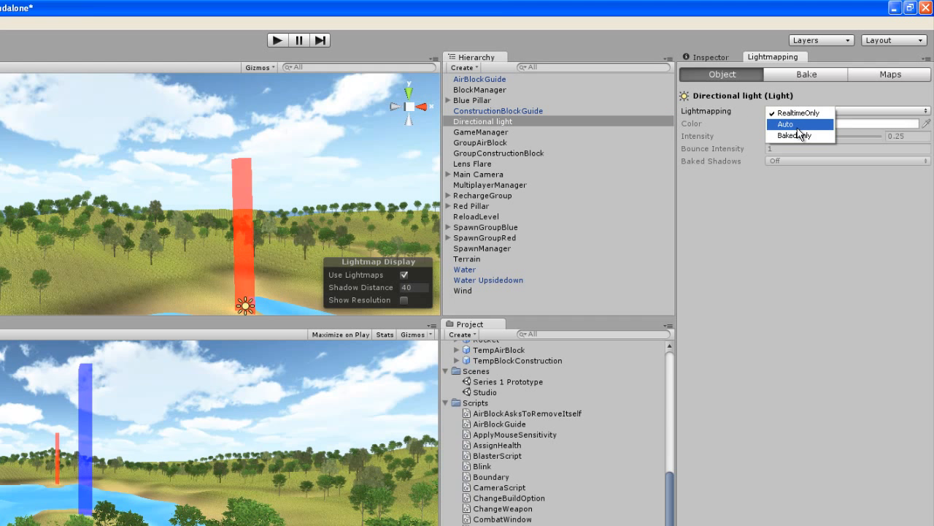
{"action": "left_click", "coordinate": [789, 123]}
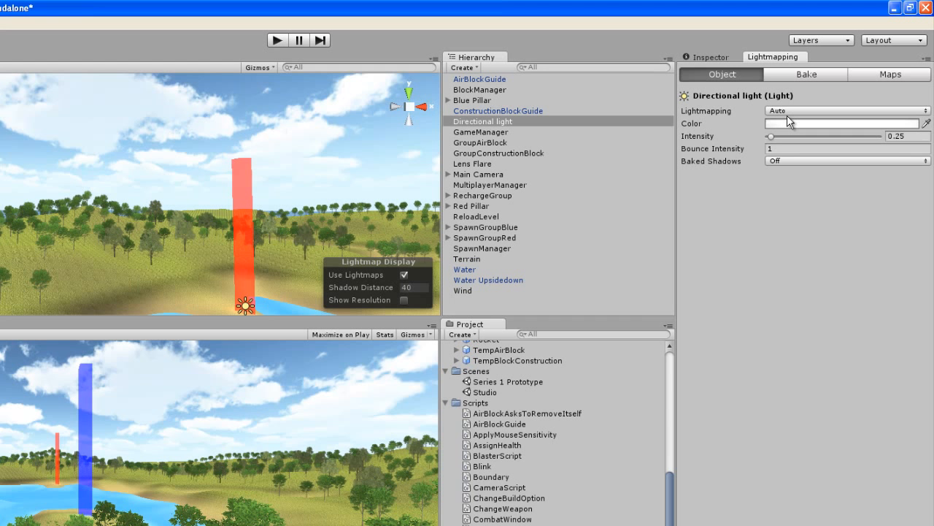
{"action": "left_click", "coordinate": [787, 162]}
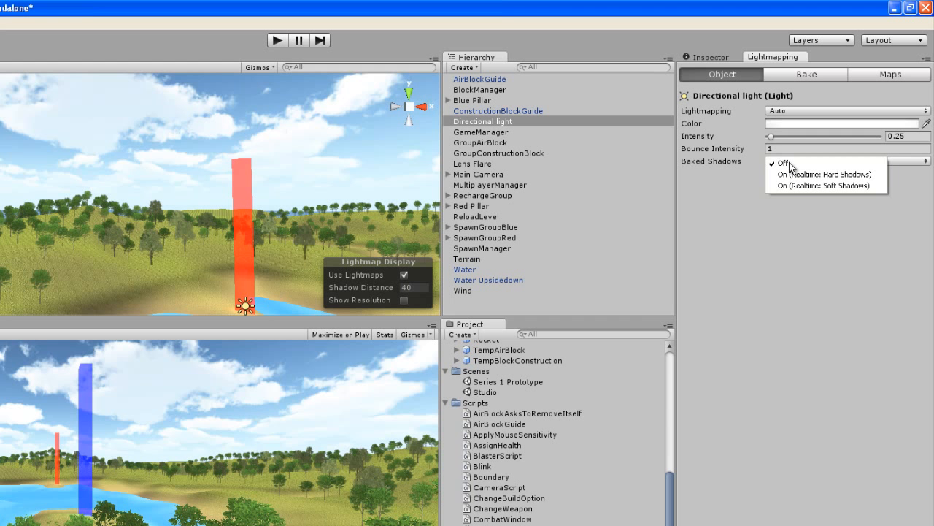
{"action": "left_click", "coordinate": [829, 179]}
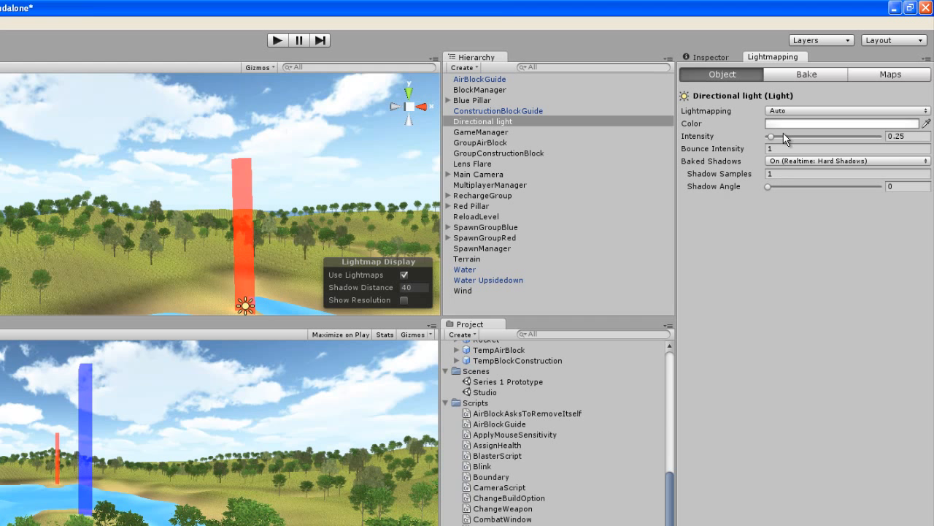
Step: Review the bake settings and bake the scene's lightmaps
{"action": "left_click", "coordinate": [808, 74]}
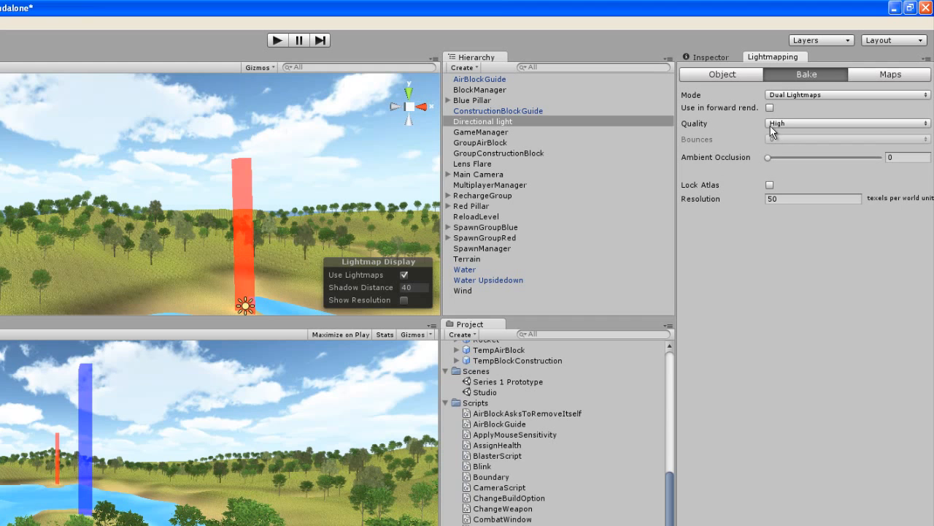
{"action": "left_click", "coordinate": [730, 77]}
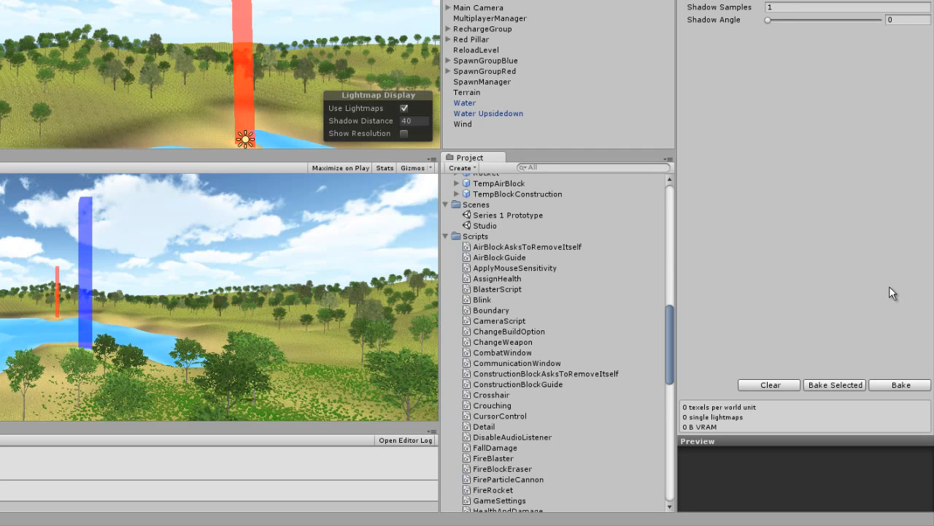
{"action": "left_click", "coordinate": [911, 388]}
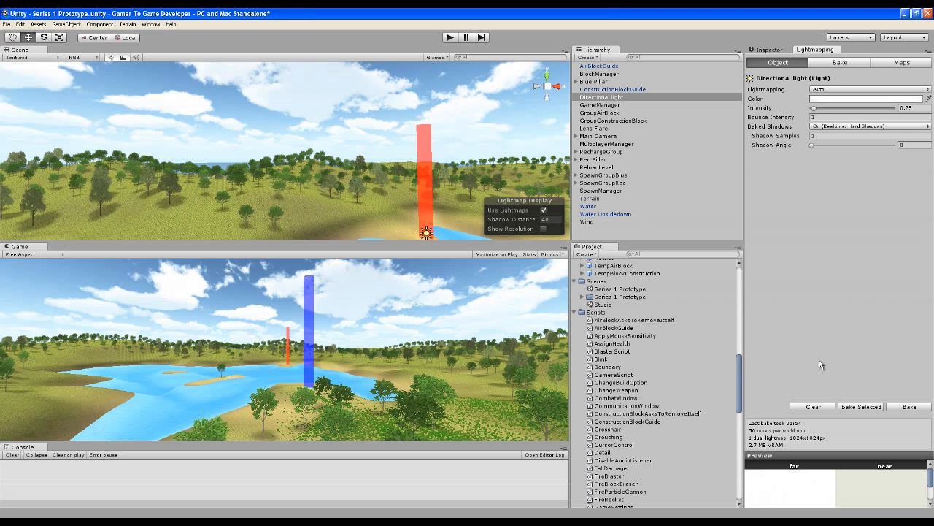
Step: Examine the baked tree shadows on the terrain up close and from around the lake
{"action": "left_click_drag", "start_coordinate": [343, 191], "coordinate": [402, 207], "text": "alt"}
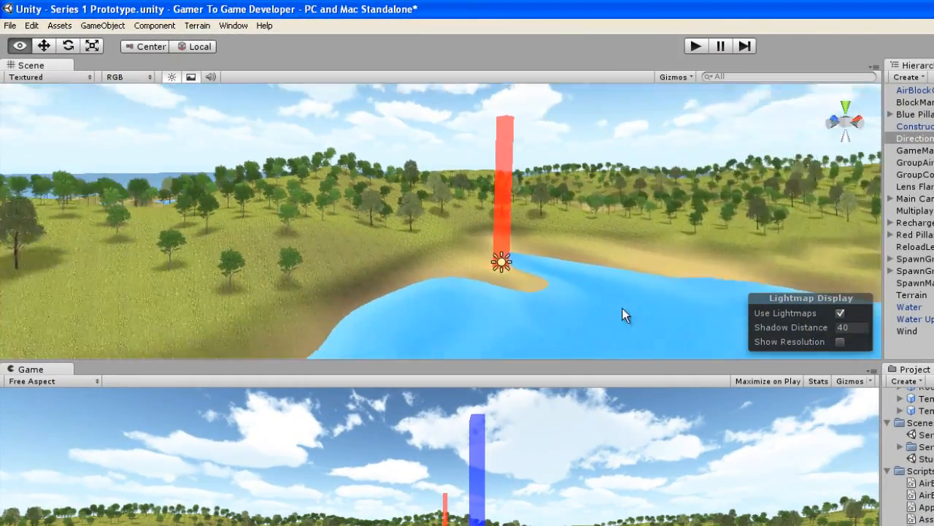
{"action": "left_click_drag", "start_coordinate": [624, 315], "coordinate": [435, 337], "text": "alt"}
{"action": "key", "text": "w"}
{"action": "right_click_drag", "start_coordinate": [433, 331], "coordinate": [406, 307]}
{"action": "key", "text": "s"}
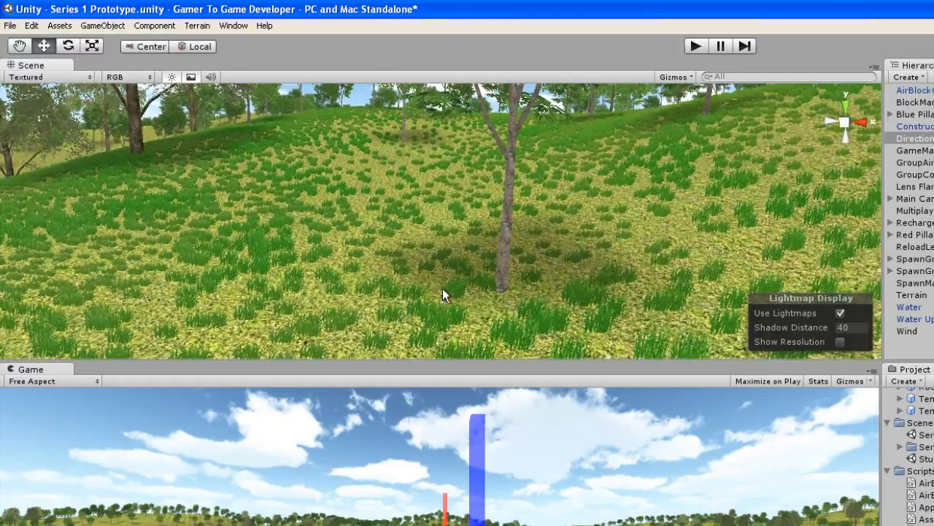
{"action": "key", "text": "a"}
{"action": "right_click_drag", "start_coordinate": [446, 282], "coordinate": [707, 254]}
{"action": "key", "text": "s"}
{"action": "key", "text": "w"}
{"action": "right_click_drag", "start_coordinate": [549, 211], "coordinate": [640, 199]}
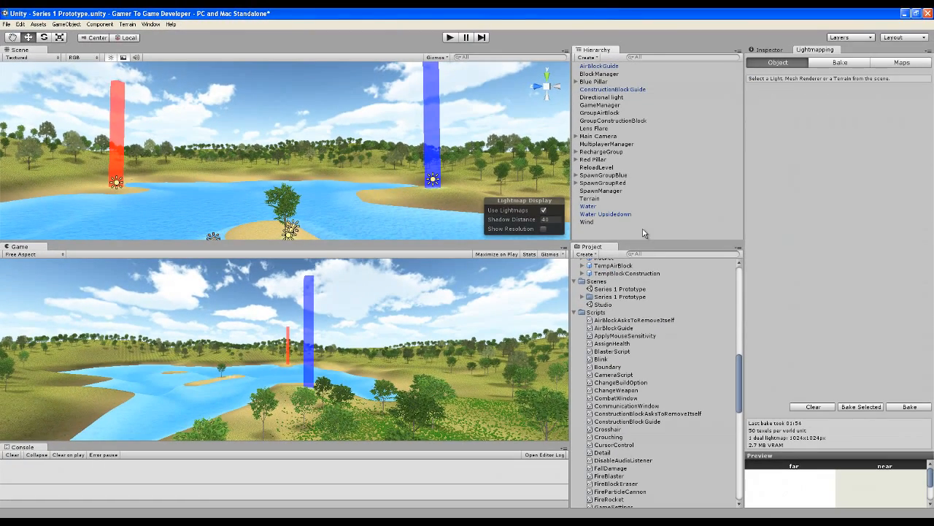
Step: Switch from the lightmapping settings back to the Inspector to hide the lightmap display overlay in the scene
{"action": "left_click", "coordinate": [763, 48]}
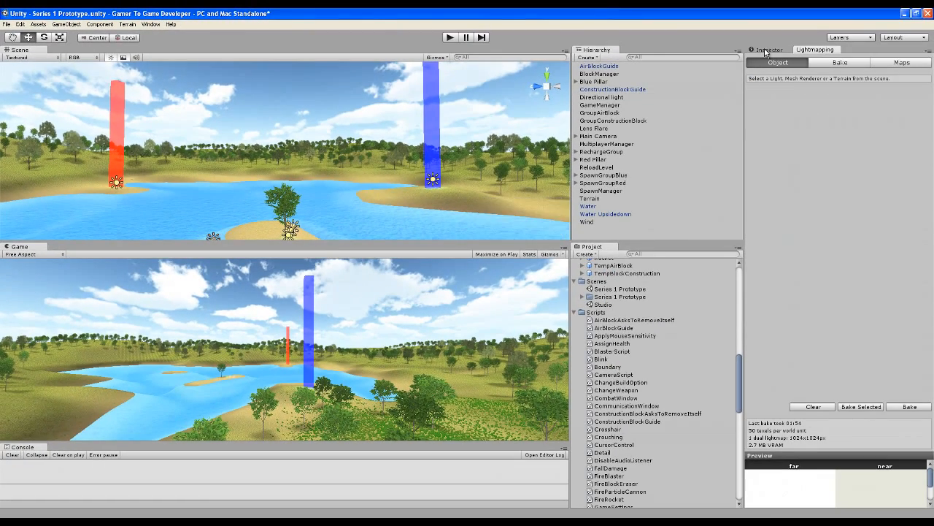
{"action": "left_click", "coordinate": [808, 50]}
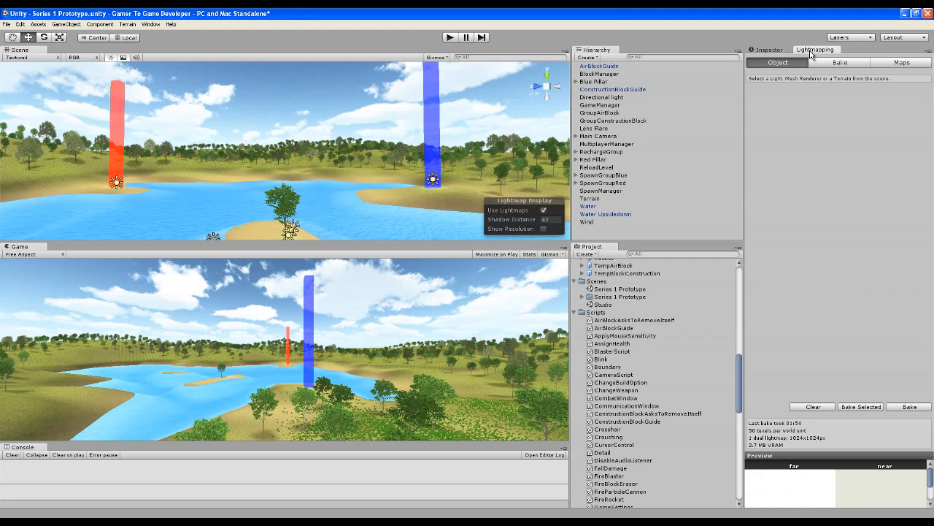
{"action": "left_click", "coordinate": [767, 49]}
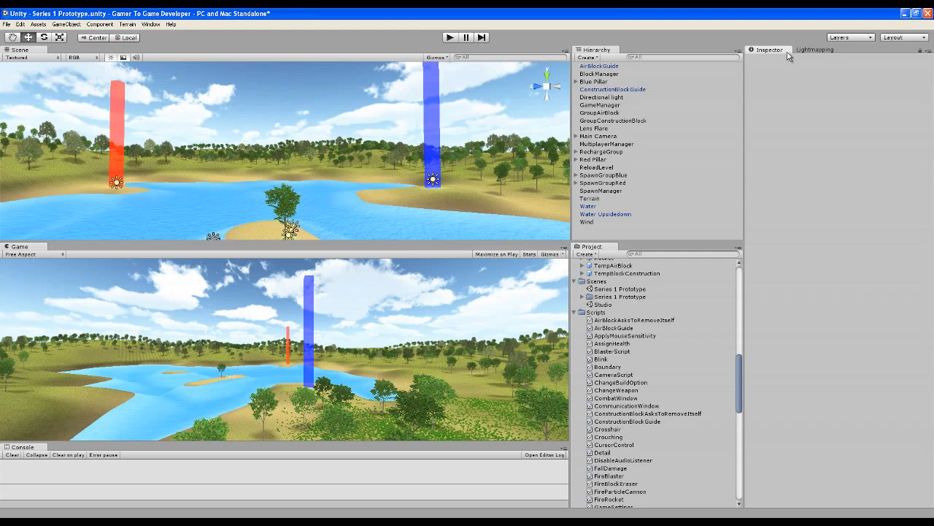
Step: Create a cube in the scene and rename it Pointer
{"action": "mouse_move", "coordinate": [332, 190]}
{"action": "right_mouse_down"}
{"action": "mouse_move", "coordinate": [393, 207]}
{"action": "mouse_move", "coordinate": [322, 192]}
{"action": "right_mouse_up"}
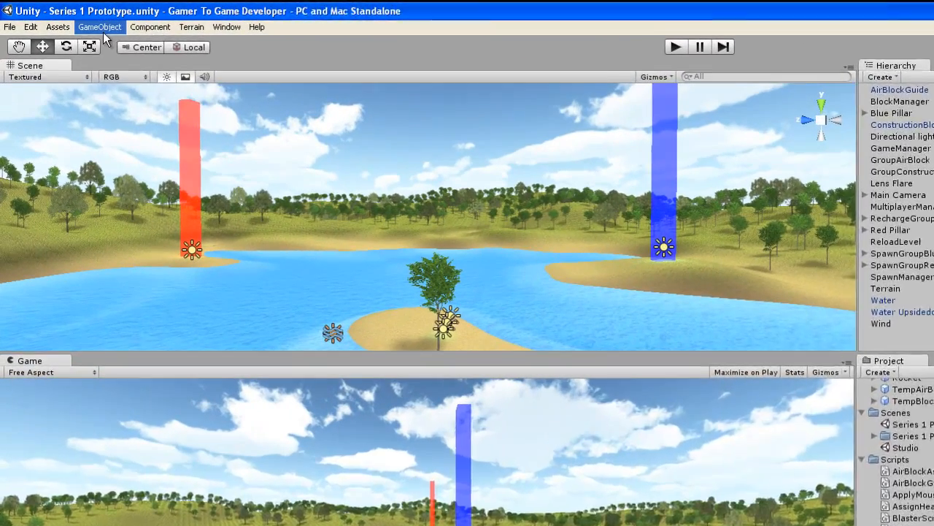
{"action": "left_click", "coordinate": [67, 25]}
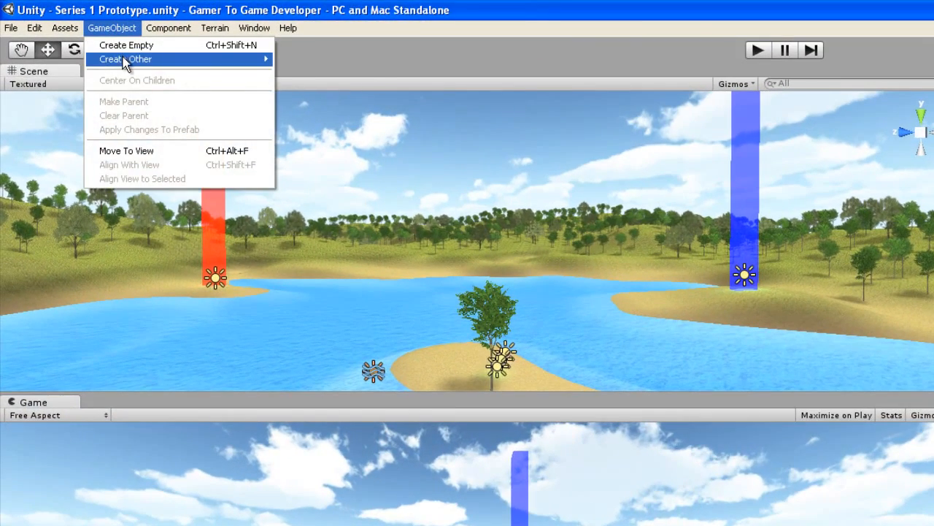
{"action": "mouse_move", "coordinate": [259, 65]}
{"action": "left_click", "coordinate": [356, 185]}
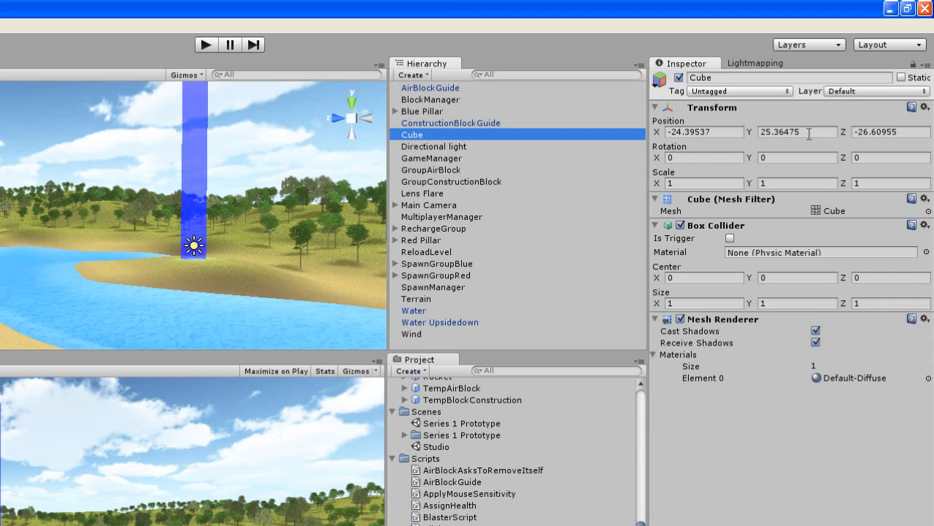
{"action": "left_click", "coordinate": [741, 76]}
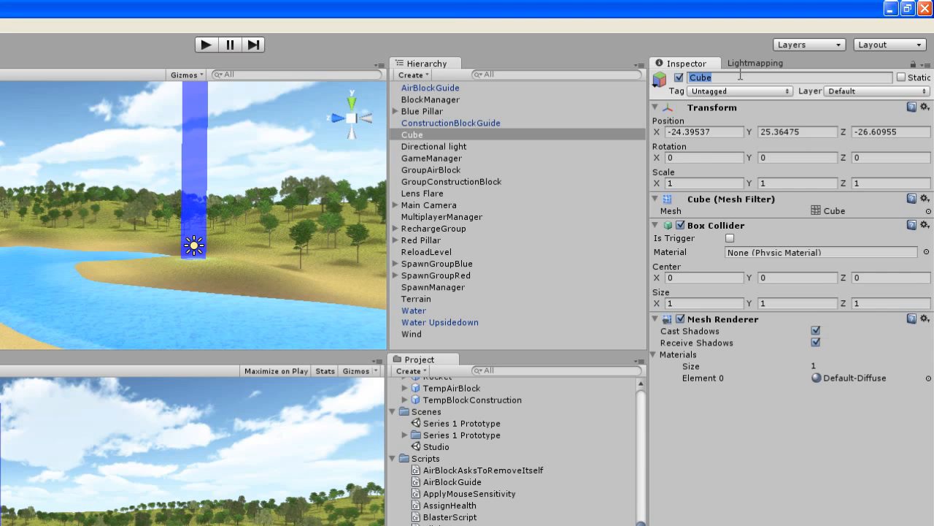
{"action": "type", "text": "Pointer"}
{"action": "key", "text": "Return"}
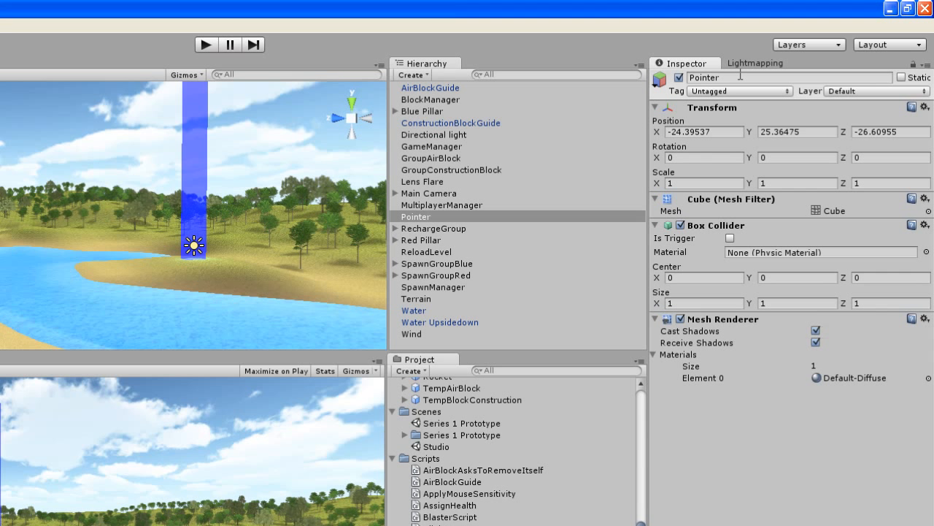
Step: Remove the Box Collider from the Pointer cube and reset its position to the origin
{"action": "right_click", "coordinate": [717, 228]}
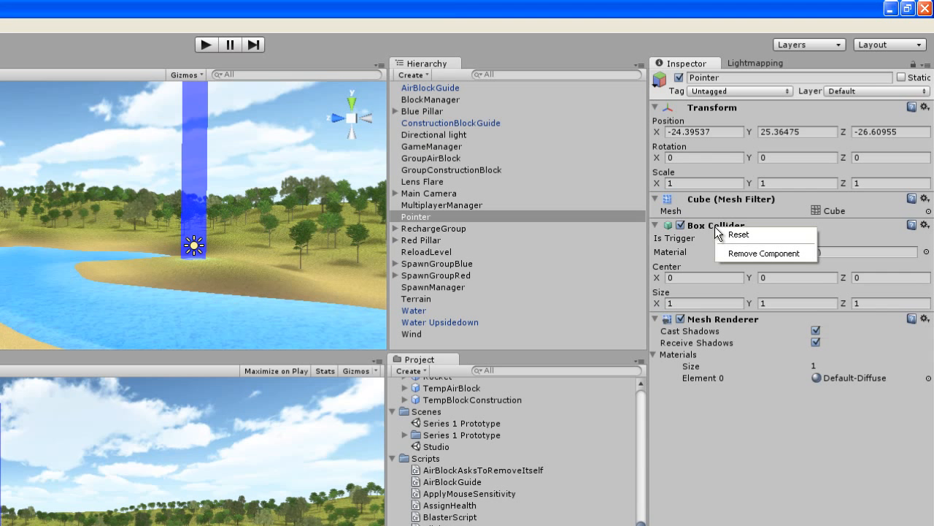
{"action": "left_click", "coordinate": [744, 253]}
{"action": "left_click", "coordinate": [925, 107]}
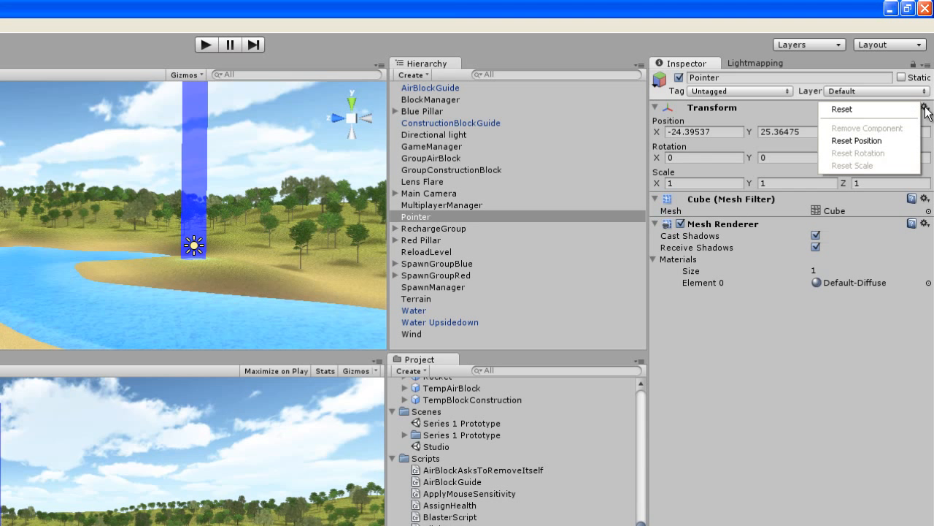
{"action": "left_click", "coordinate": [890, 141]}
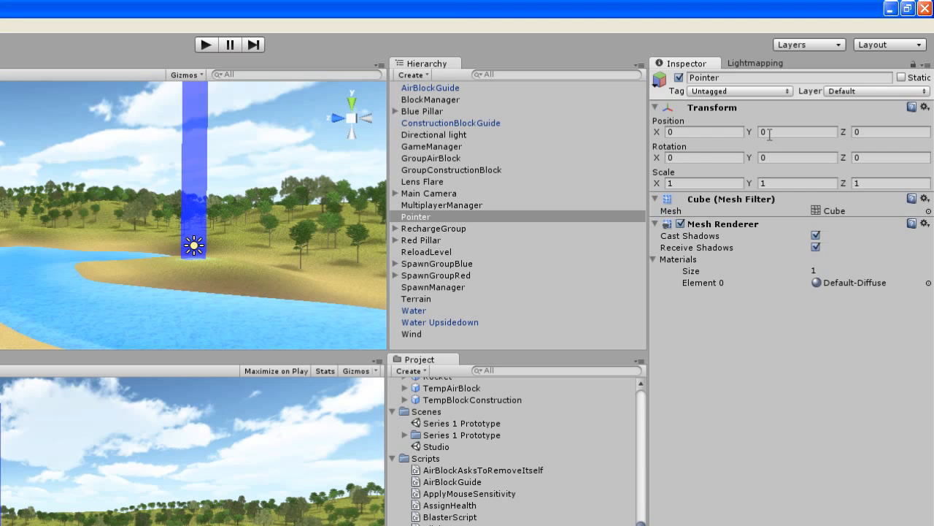
Step: Scale the Pointer cube to X 0.1, Y 0.1 and Z 0.075
{"action": "left_click", "coordinate": [690, 183]}
{"action": "type", "text": "0.1"}
{"action": "key", "text": "Tab"}
{"action": "type", "text": "0.1"}
{"action": "key", "text": "Tab"}
{"action": "type", "text": ".075"}
{"action": "key", "text": "Return"}
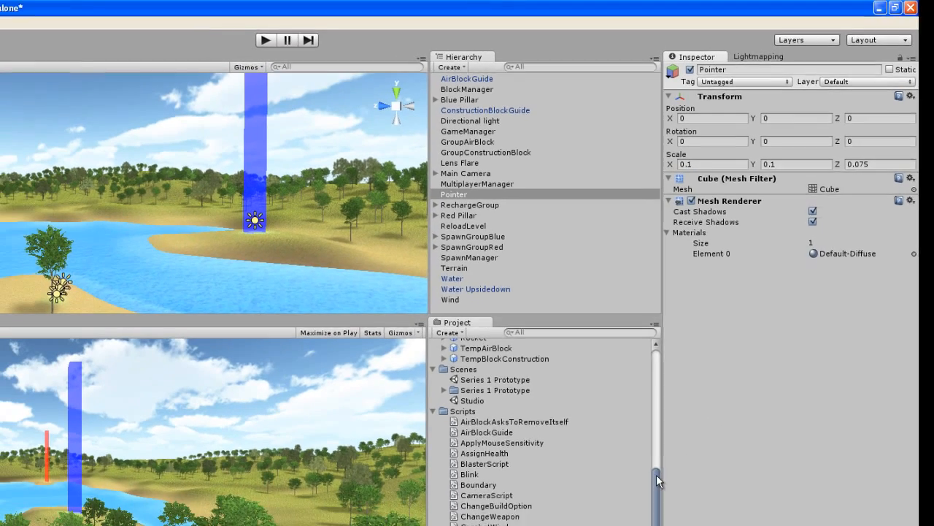
Step: Place an instance of the PlayerBlue prefab in the scene and frame it in the Scene view
{"action": "scroll", "coordinate": [647, 523], "scroll_direction": "up", "scroll_amount": 2}
{"action": "left_click_drag", "start_coordinate": [672, 423], "coordinate": [669, 381]}
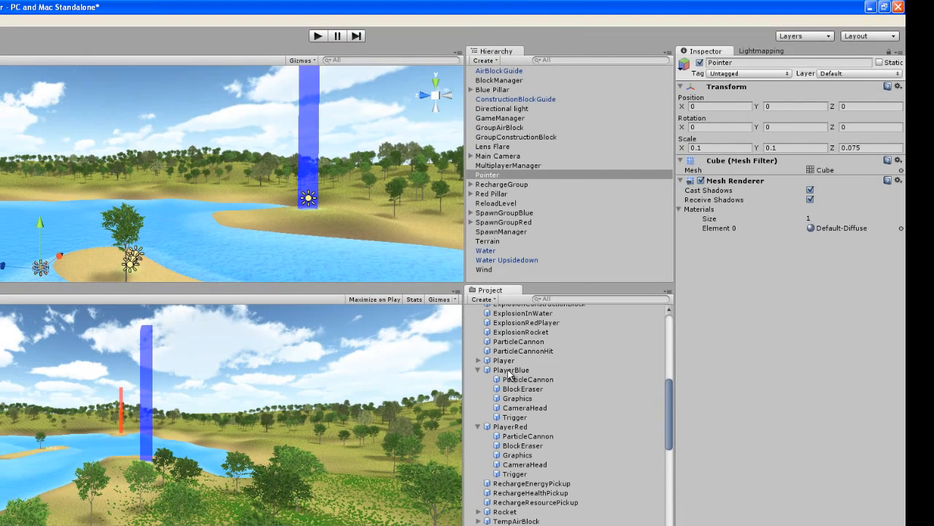
{"action": "left_click_drag", "start_coordinate": [504, 370], "coordinate": [514, 277]}
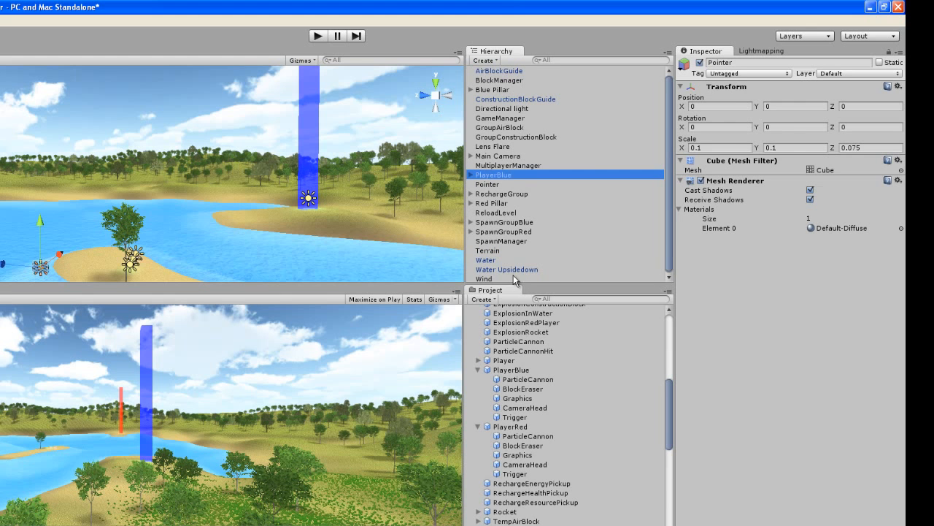
{"action": "double_click", "coordinate": [493, 179]}
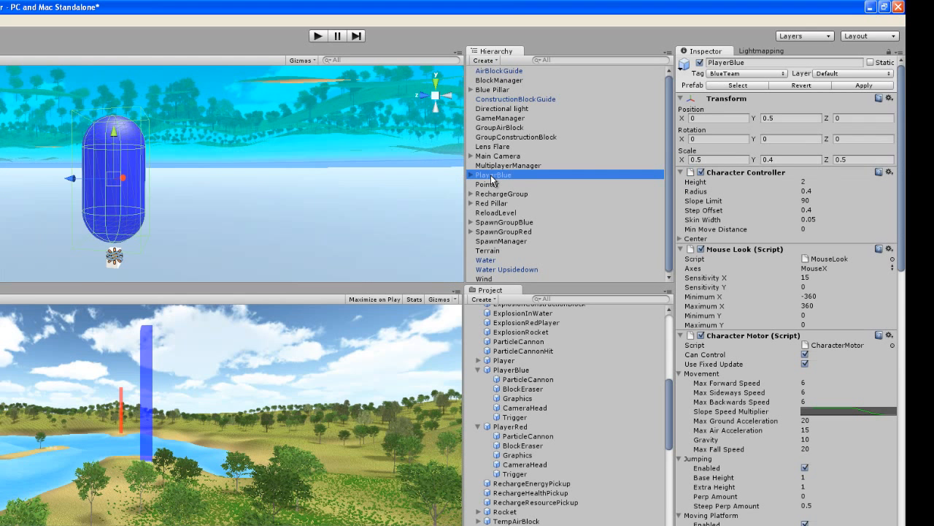
{"action": "left_click", "coordinate": [105, 188]}
{"action": "middle_click_drag", "start_coordinate": [104, 183], "coordinate": [264, 158]}
{"action": "right_click_drag", "start_coordinate": [81, 241], "coordinate": [365, 196]}
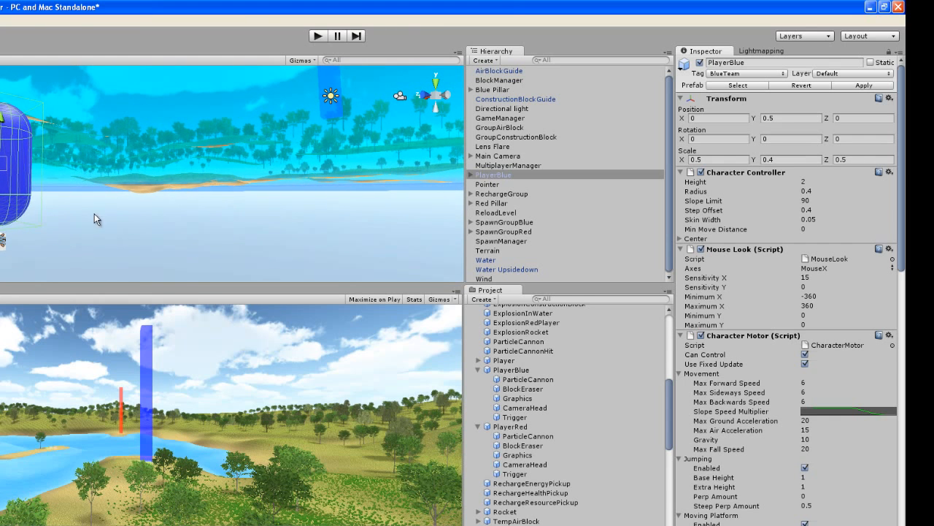
{"action": "middle_click_drag", "start_coordinate": [96, 217], "coordinate": [213, 181]}
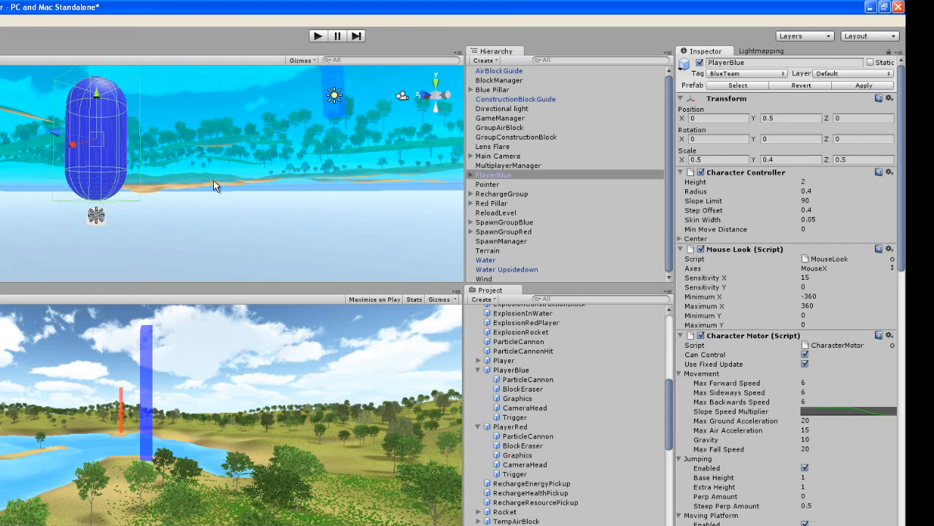
Step: Try a Y position of 0.3 for the Pointer and compare it with the PlayerBlue transform
{"action": "left_click", "coordinate": [487, 184]}
{"action": "middle_click_drag", "start_coordinate": [201, 162], "coordinate": [195, 203]}
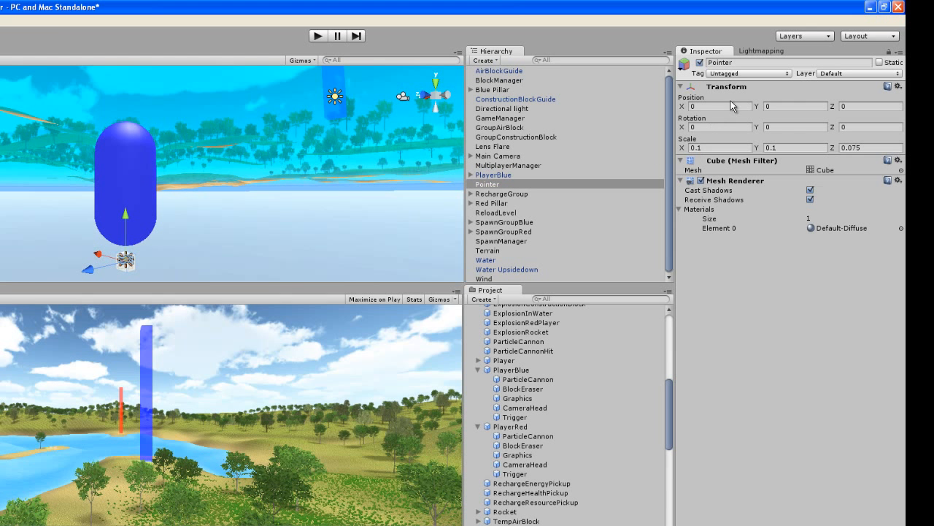
{"action": "left_click", "coordinate": [788, 106]}
{"action": "type", "text": ".3"}
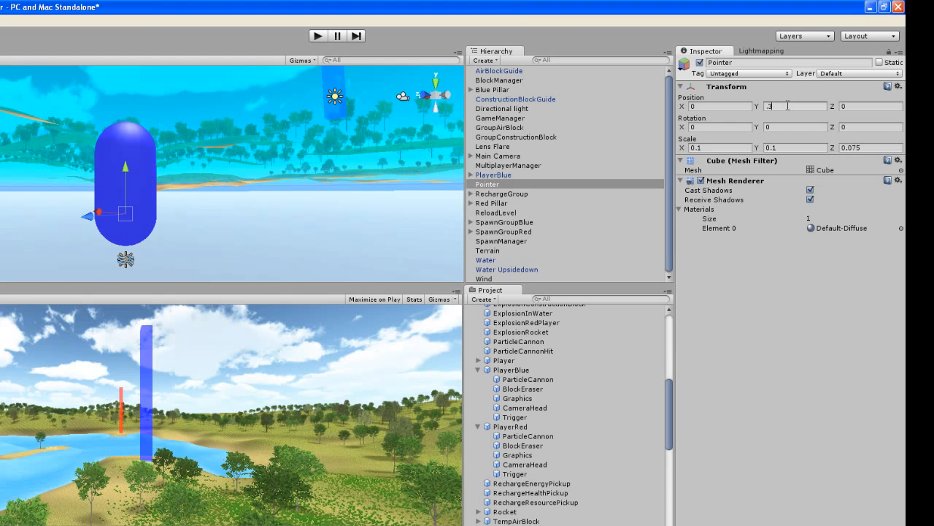
{"action": "key", "text": "Return"}
{"action": "left_click", "coordinate": [138, 146]}
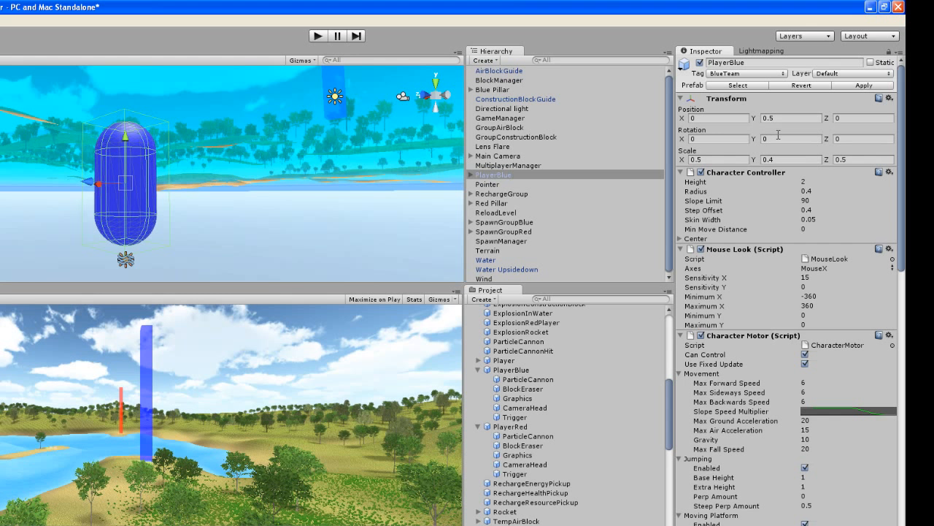
Step: Move the Pointer to Y 0.8 and Z 0.13 at the front of the blue player's head
{"action": "left_click", "coordinate": [494, 184]}
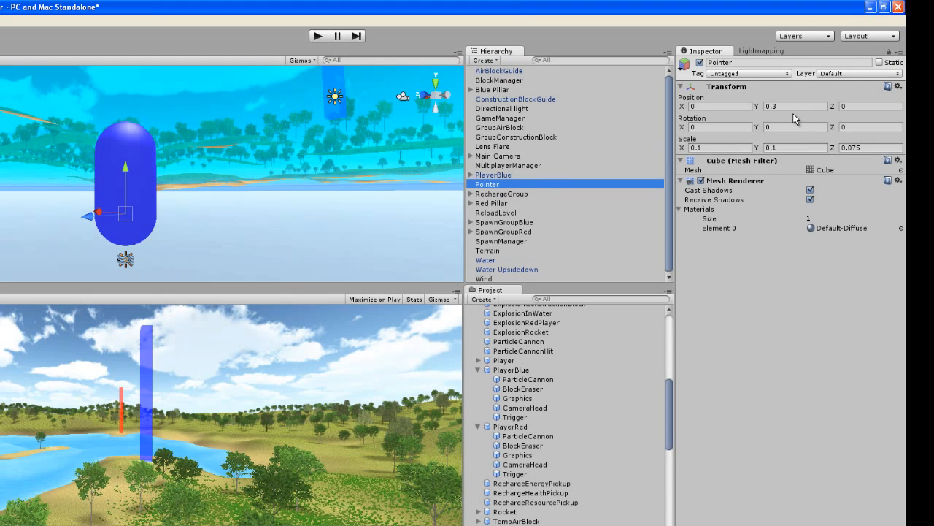
{"action": "left_click", "coordinate": [791, 107]}
{"action": "double_click", "coordinate": [791, 107]}
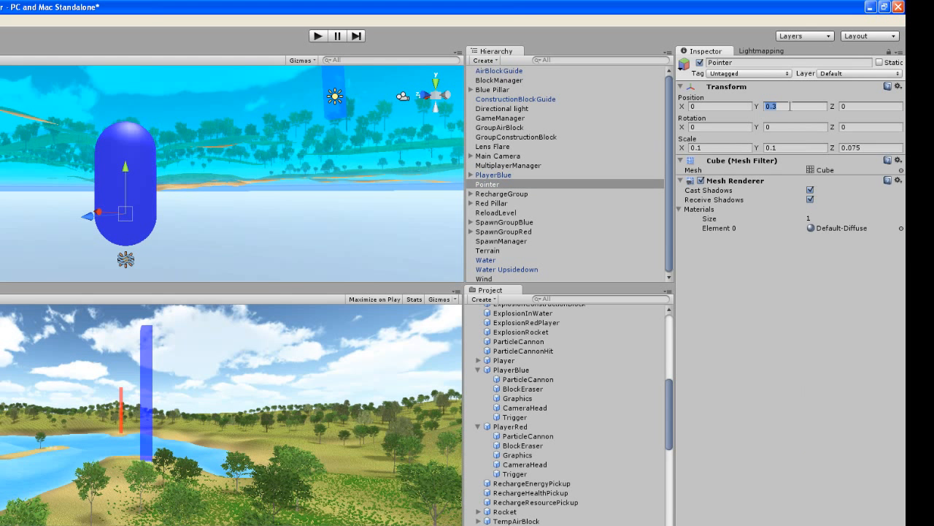
{"action": "type", "text": ".8"}
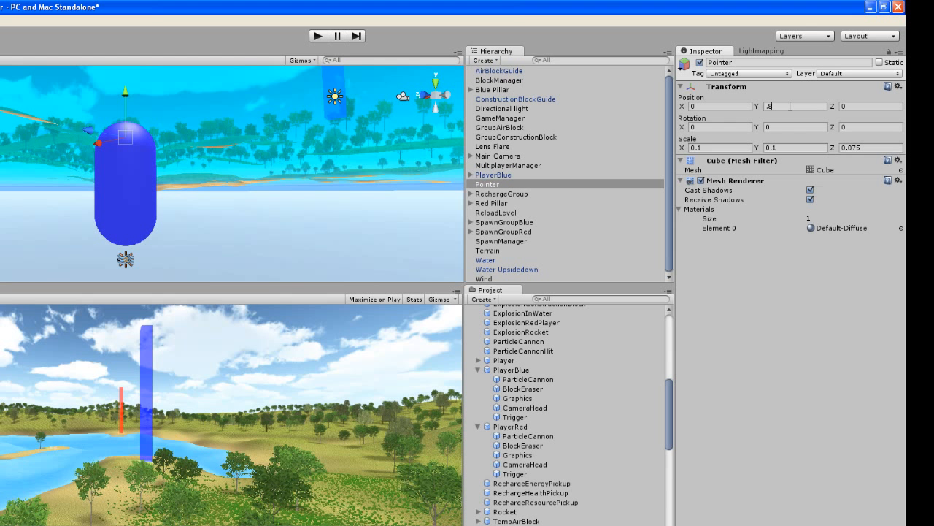
{"action": "left_click", "coordinate": [852, 106]}
{"action": "type", "text": "0.18"}
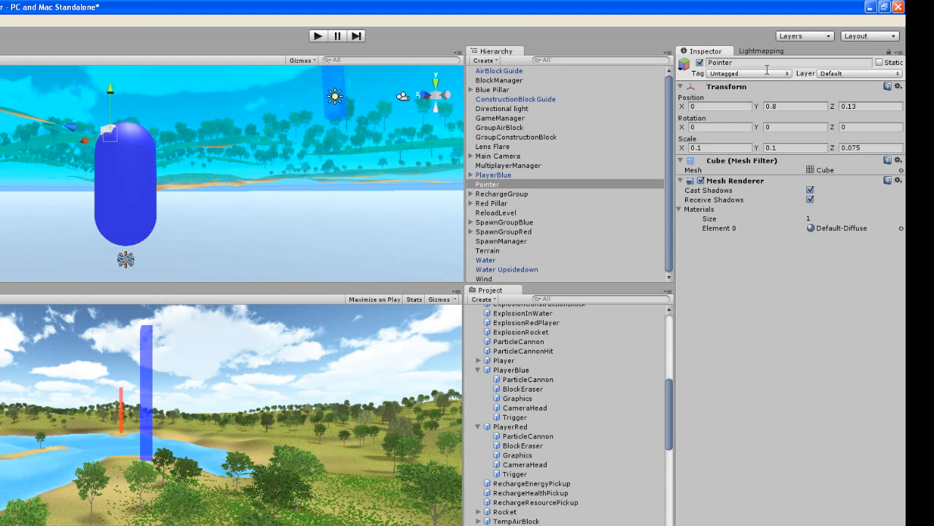
Step: Examine the Pointer's placement on the blue player's head from the front and the side
{"action": "middle_click_drag", "start_coordinate": [181, 167], "coordinate": [208, 275]}
{"action": "scroll", "coordinate": [202, 246], "scroll_direction": "up", "scroll_amount": 2}
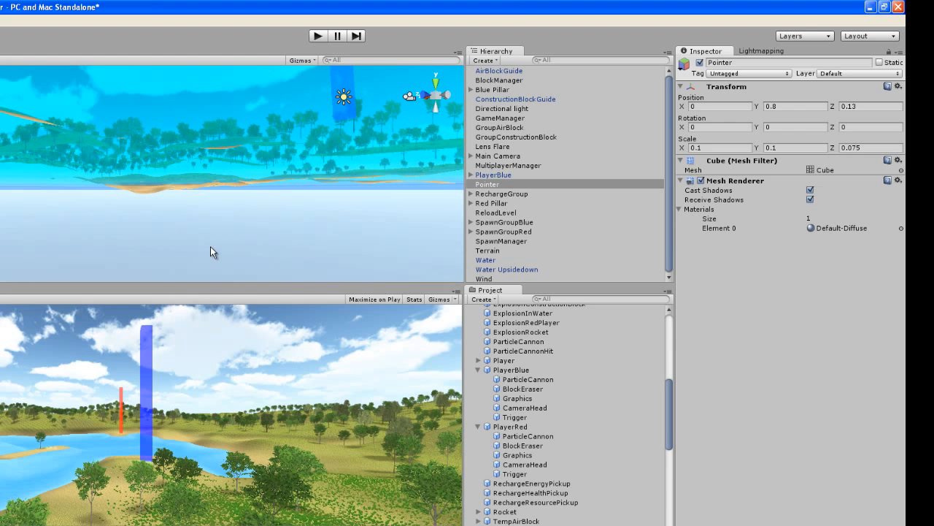
{"action": "scroll", "coordinate": [210, 246], "scroll_direction": "down", "scroll_amount": 1}
{"action": "right_click_drag", "start_coordinate": [210, 230], "coordinate": [343, 290]}
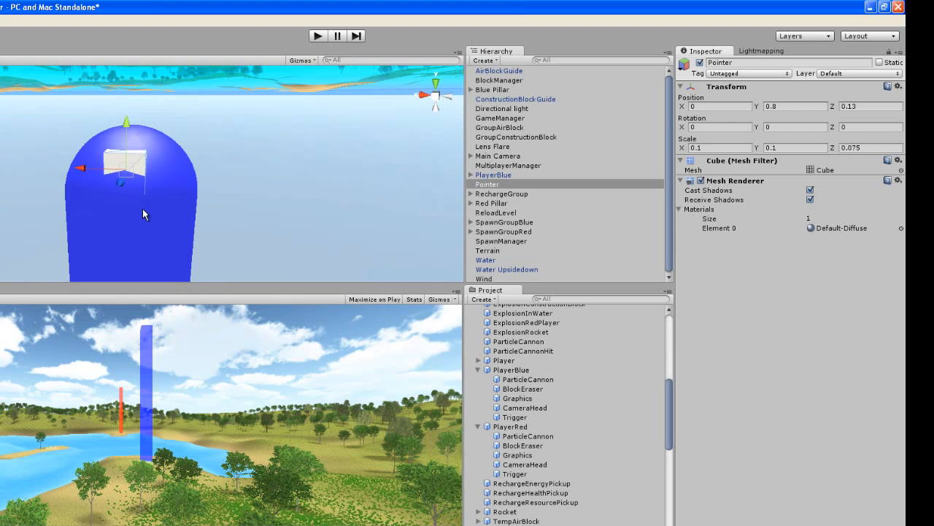
{"action": "middle_click_drag", "start_coordinate": [142, 208], "coordinate": [219, 115]}
{"action": "right_click_drag", "start_coordinate": [164, 191], "coordinate": [255, 167]}
{"action": "middle_click_drag", "start_coordinate": [46, 222], "coordinate": [252, 228]}
{"action": "right_click_drag", "start_coordinate": [251, 227], "coordinate": [371, 211]}
{"action": "middle_click_drag", "start_coordinate": [103, 221], "coordinate": [135, 232]}
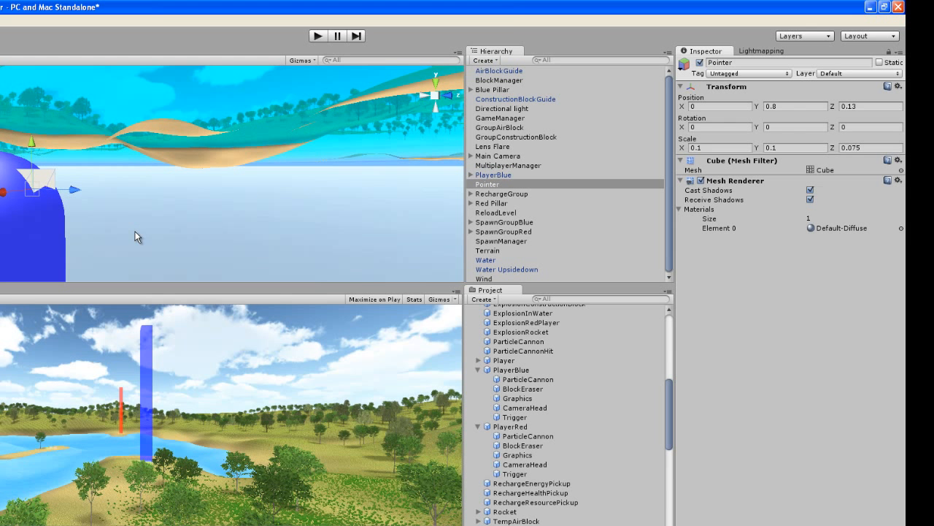
Step: Duplicate the Pointer and parent one copy to PlayerBlue, accepting the loss of the prefab connection
{"action": "left_click", "coordinate": [487, 185]}
{"action": "key", "text": "ctrl+d"}
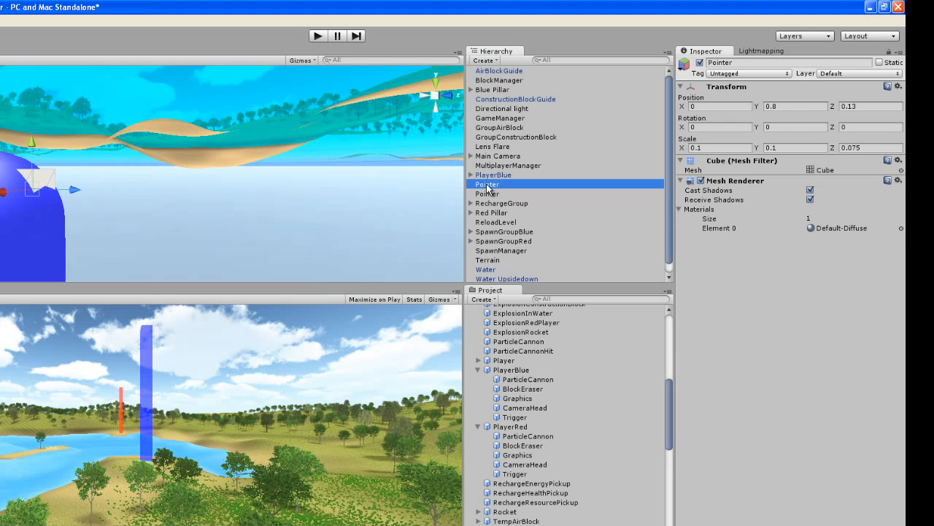
{"action": "left_click", "coordinate": [489, 184]}
{"action": "key", "text": "Return"}
{"action": "left_click_drag", "start_coordinate": [489, 187], "coordinate": [492, 175]}
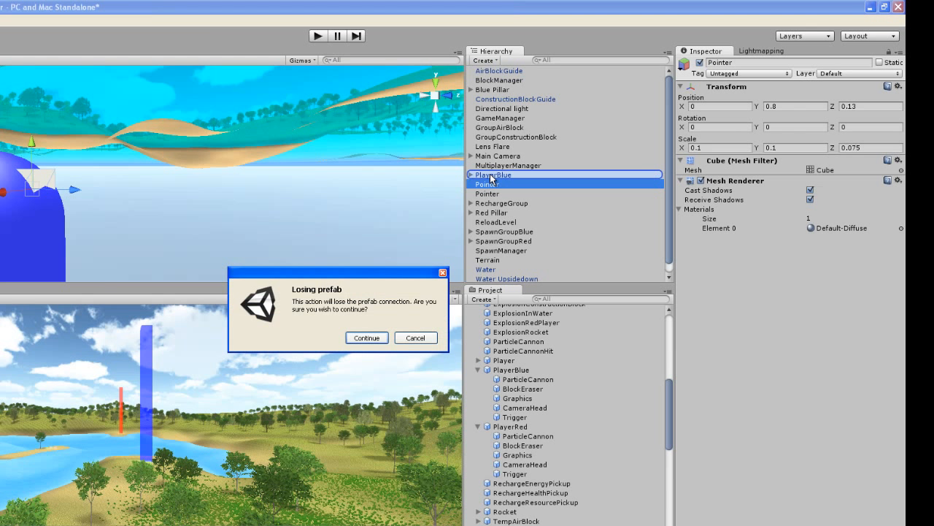
{"action": "left_click", "coordinate": [367, 338]}
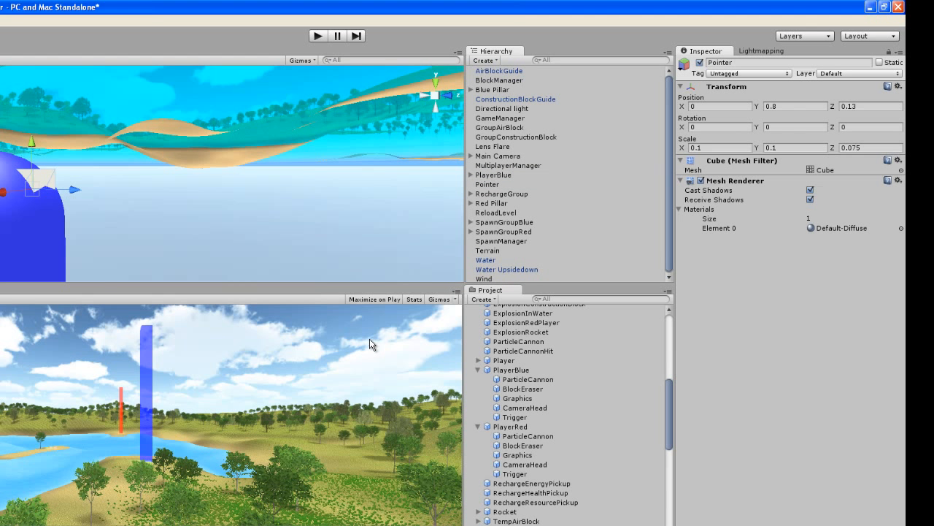
Step: Attach the HideMyPointer script to the PlayerBlue object below its existing scripts
{"action": "left_click", "coordinate": [488, 176]}
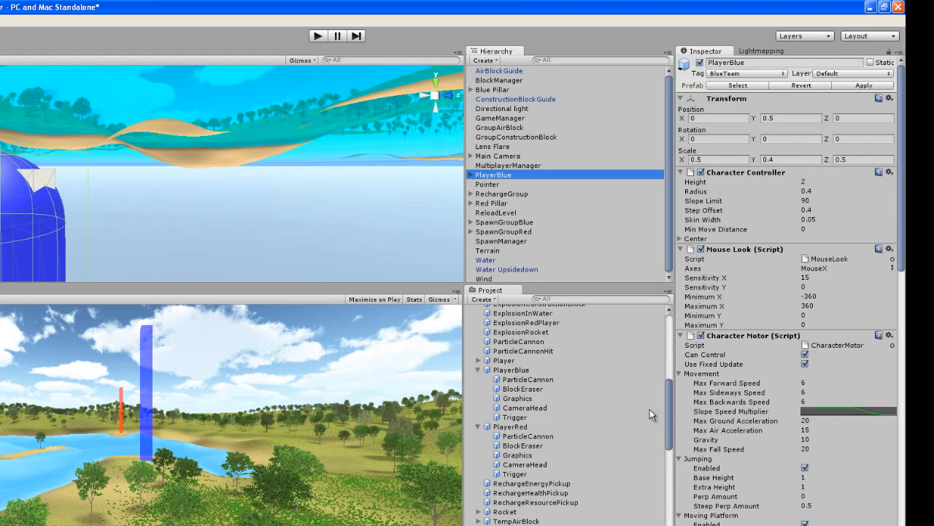
{"action": "left_click_drag", "start_coordinate": [669, 404], "coordinate": [661, 481]}
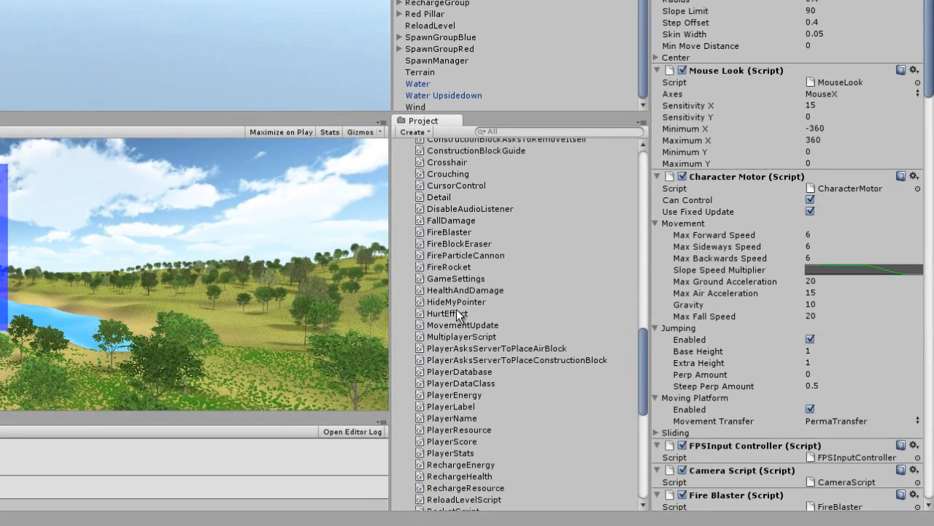
{"action": "left_click_drag", "start_coordinate": [912, 187], "coordinate": [912, 218]}
{"action": "left_click_drag", "start_coordinate": [928, 73], "coordinate": [928, 440]}
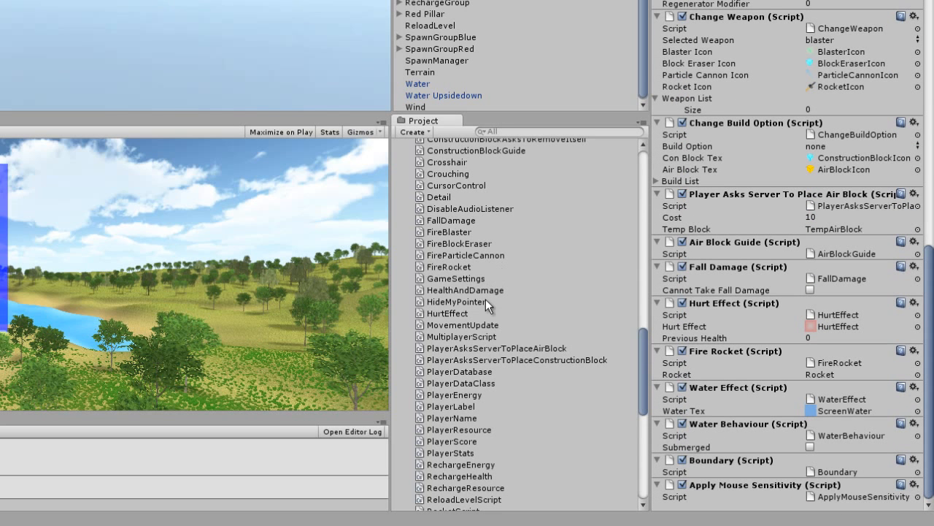
{"action": "left_click_drag", "start_coordinate": [456, 302], "coordinate": [735, 508]}
Step: Apply the changes to the PlayerBlue prefab and delete its instance from the scene
{"action": "left_click_drag", "start_coordinate": [930, 453], "coordinate": [931, 4]}
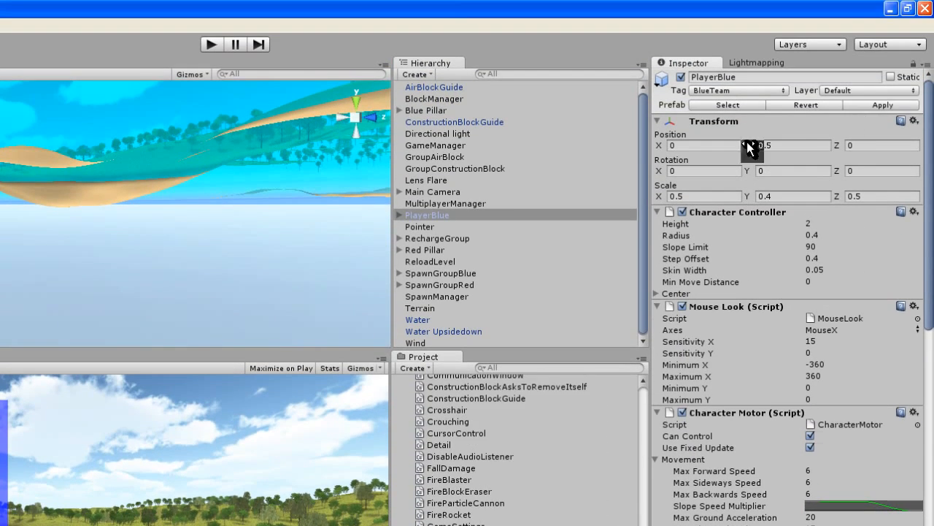
{"action": "left_click", "coordinate": [421, 217]}
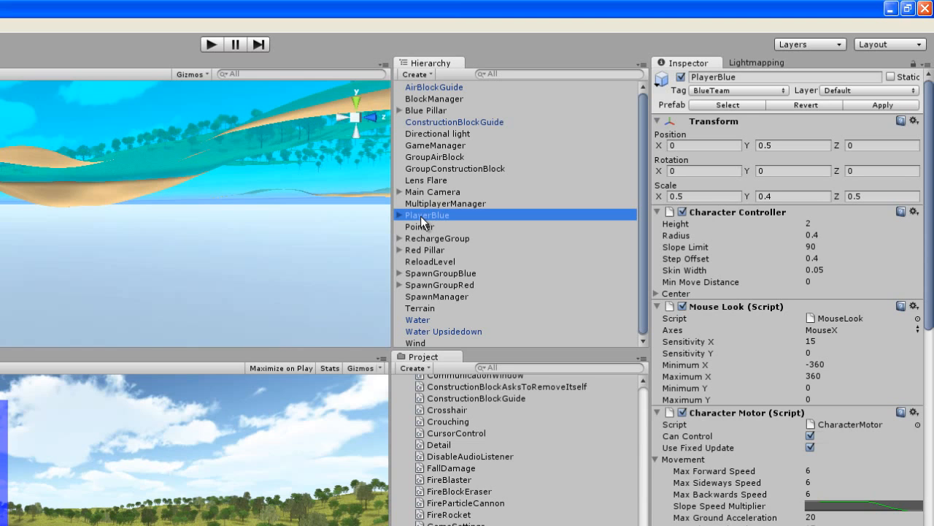
{"action": "key", "text": "Delete"}
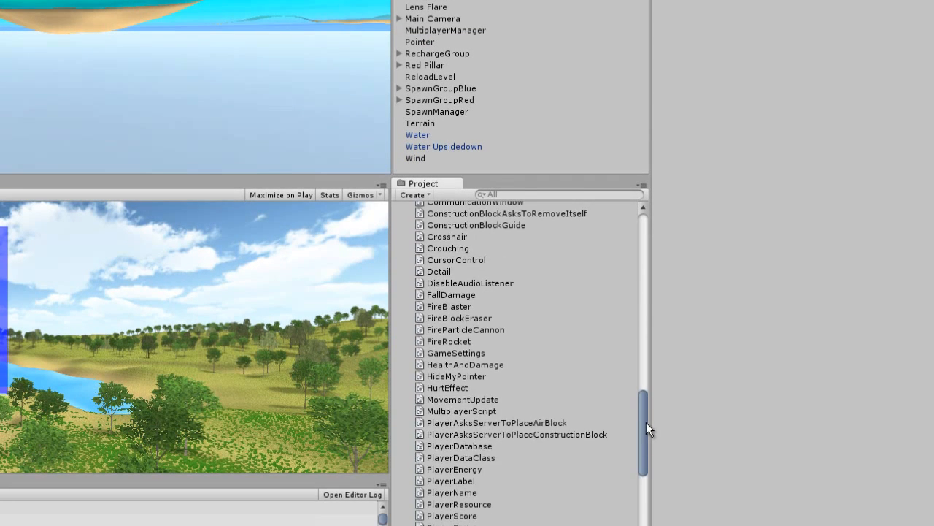
Step: Place an instance of the PlayerRed prefab in the scene
{"action": "left_click_drag", "start_coordinate": [647, 422], "coordinate": [645, 329]}
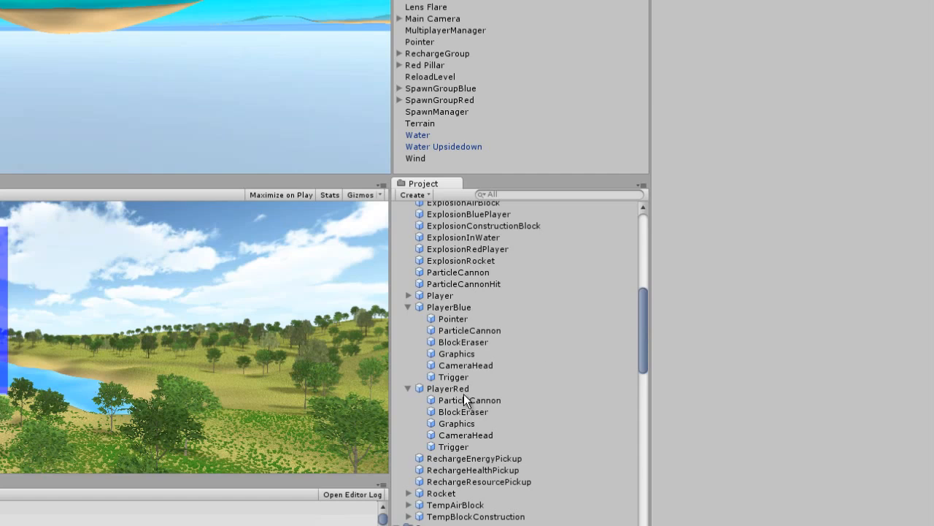
{"action": "left_click_drag", "start_coordinate": [454, 389], "coordinate": [433, 164]}
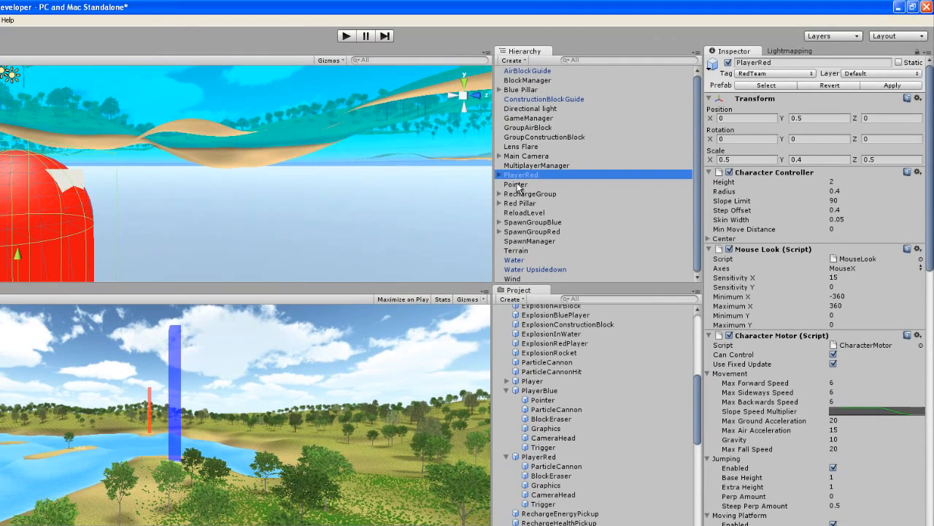
Step: Parent the remaining Pointer to the PlayerRed object, accepting the loss of the prefab connection
{"action": "left_click", "coordinate": [516, 185]}
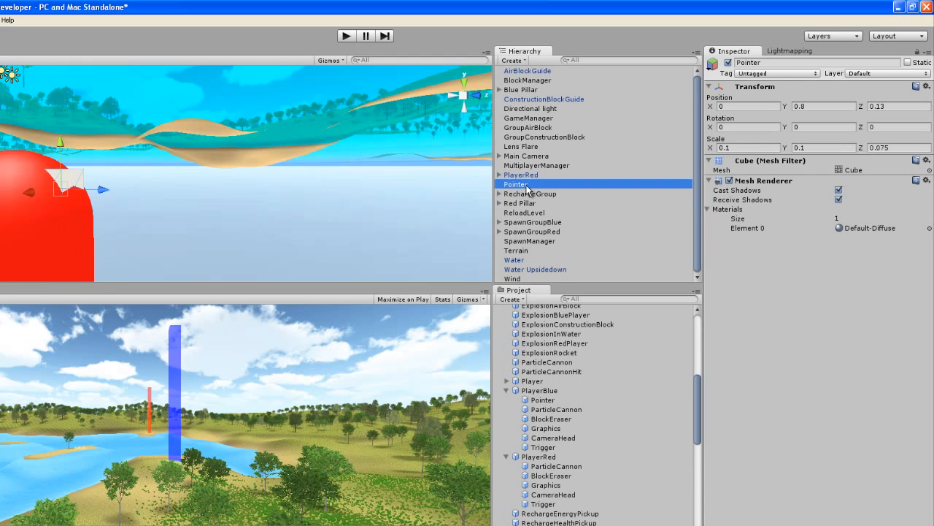
{"action": "left_click_drag", "start_coordinate": [514, 188], "coordinate": [520, 177]}
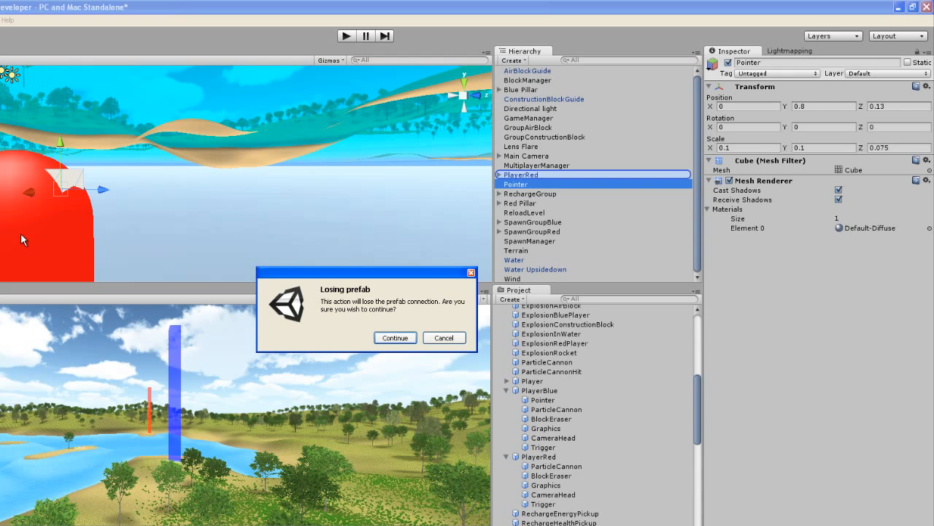
{"action": "left_click", "coordinate": [394, 338]}
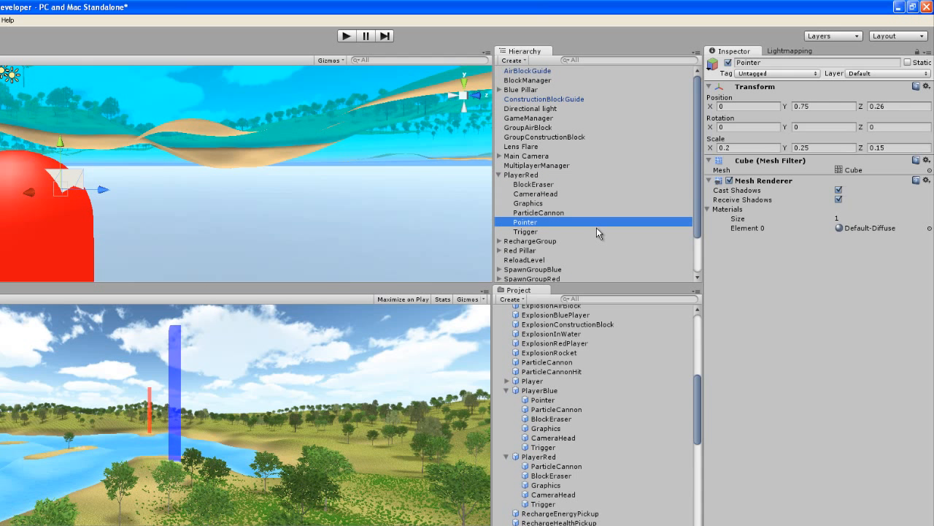
Step: Attach the HideMyPointer script to the PlayerRed object below its existing scripts
{"action": "left_click", "coordinate": [523, 175]}
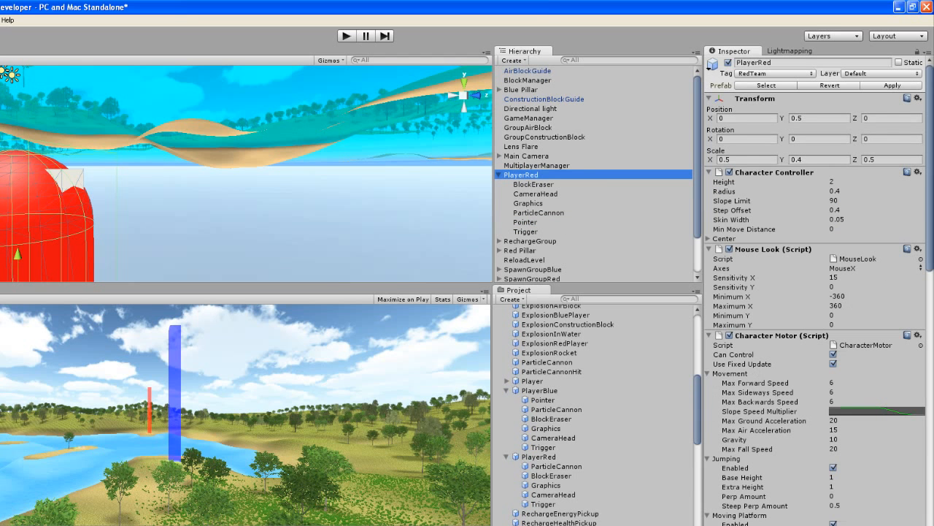
{"action": "left_click_drag", "start_coordinate": [931, 215], "coordinate": [931, 525]}
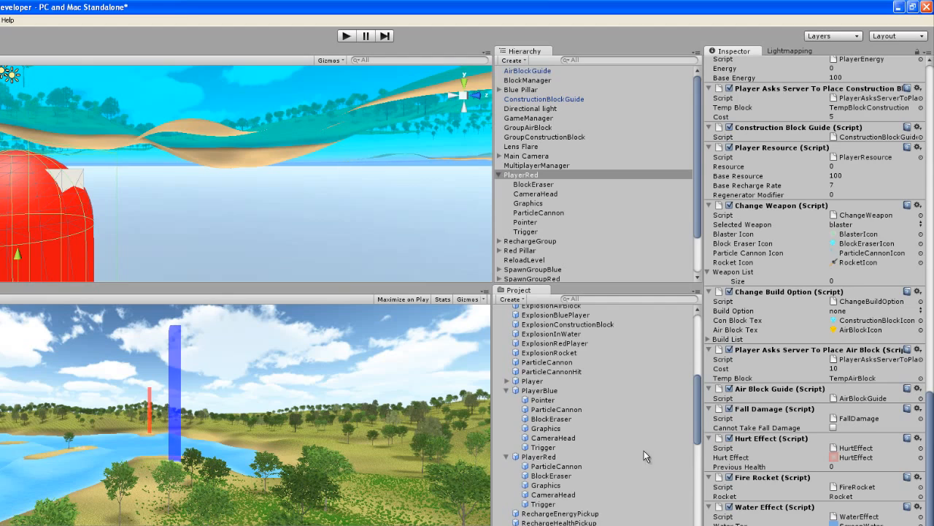
{"action": "left_click_drag", "start_coordinate": [697, 394], "coordinate": [706, 505]}
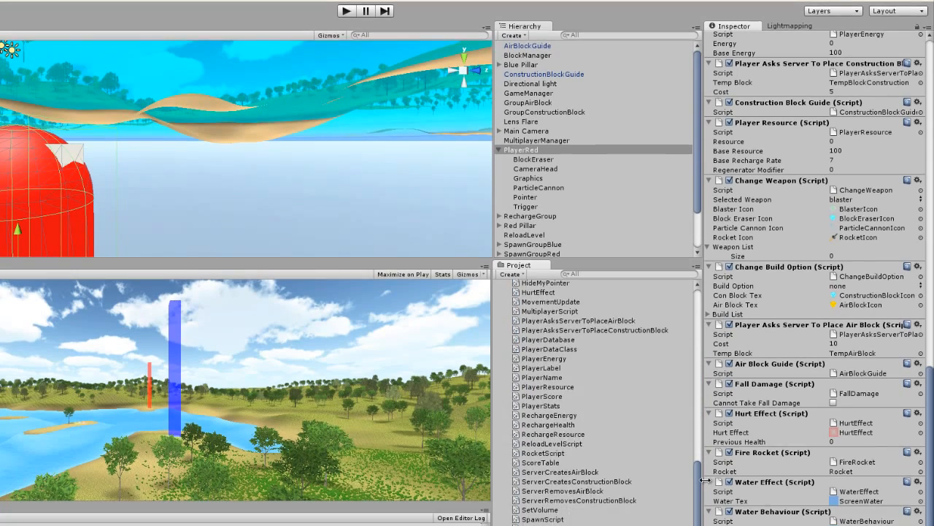
{"action": "scroll", "coordinate": [555, 350], "scroll_direction": "up", "scroll_amount": 3}
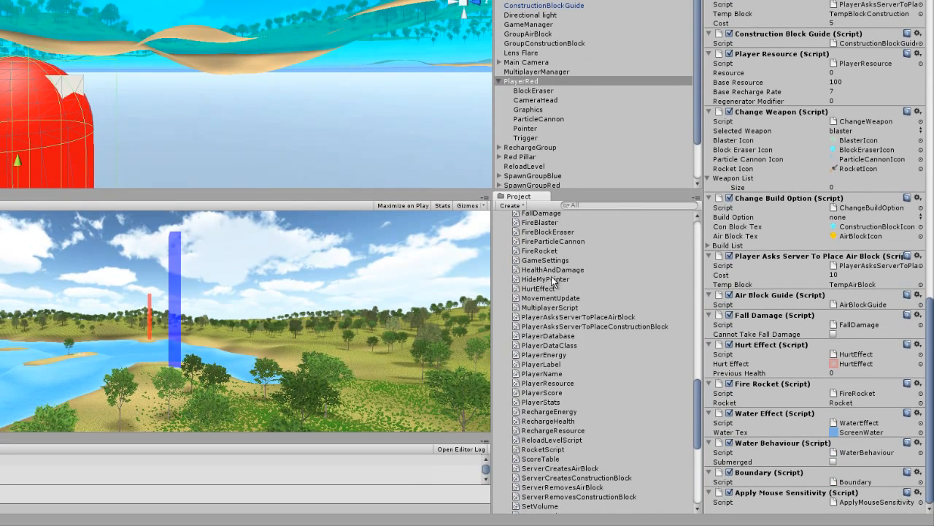
{"action": "left_click_drag", "start_coordinate": [555, 279], "coordinate": [785, 513]}
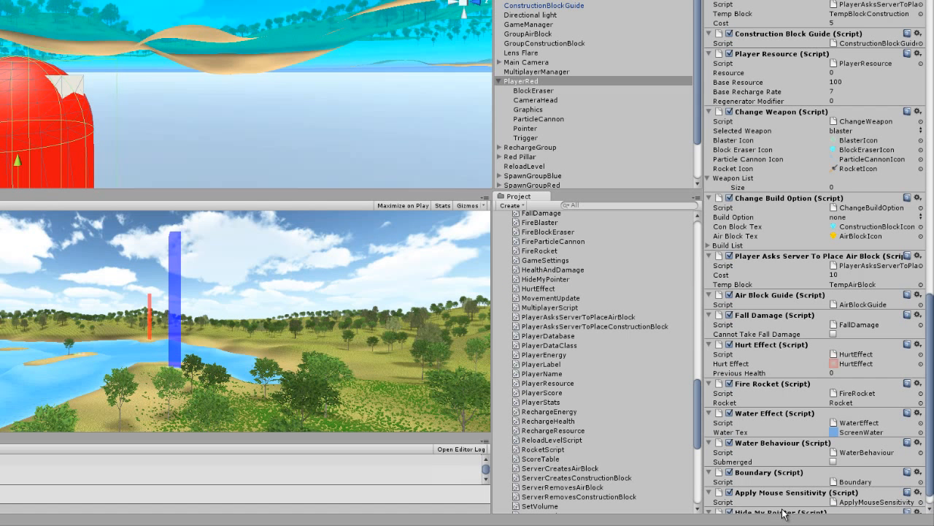
{"action": "scroll", "coordinate": [807, 446], "scroll_direction": "down", "scroll_amount": 1}
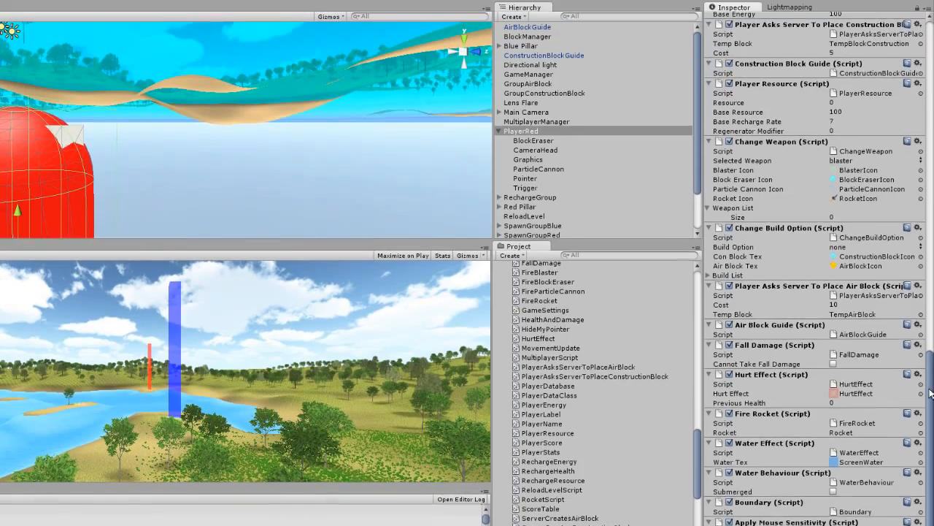
Step: Apply the changes to the PlayerRed prefab and delete its instance from the scene
{"action": "left_click_drag", "start_coordinate": [930, 390], "coordinate": [930, 57]}
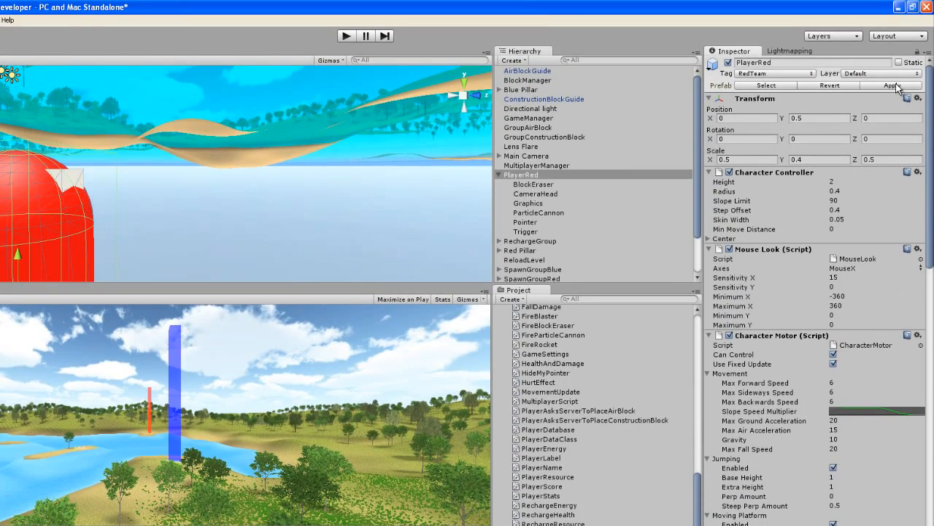
{"action": "left_click", "coordinate": [896, 83]}
{"action": "left_click", "coordinate": [519, 175]}
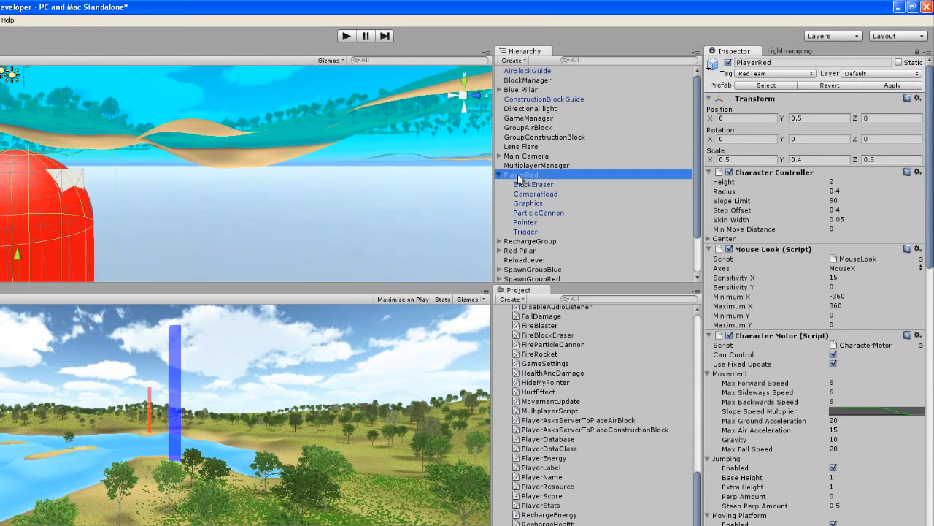
{"action": "key", "text": "Delete"}
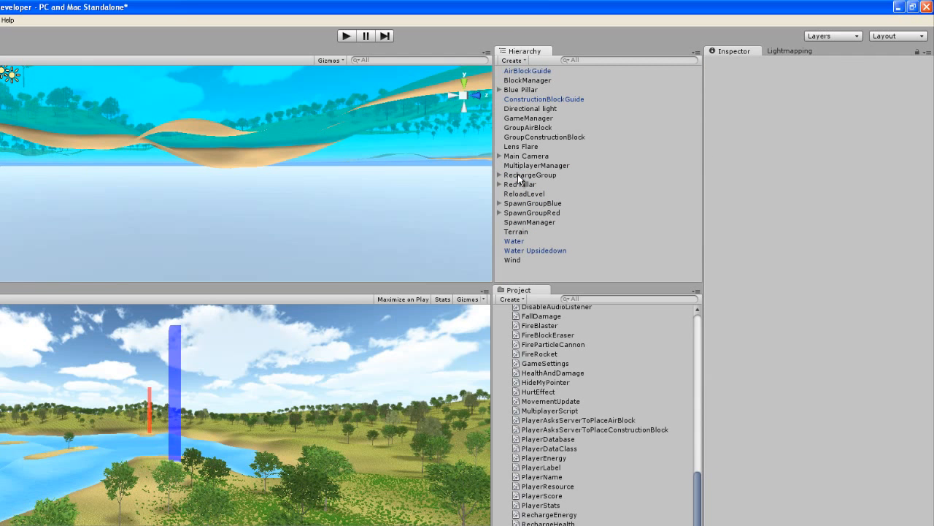
Step: Examine how the HideMyPointer script hides the player's own pointer, and clear the selection
{"action": "right_click_drag", "start_coordinate": [162, 226], "coordinate": [52, 209]}
{"action": "scroll", "coordinate": [202, 210], "scroll_direction": "down", "scroll_amount": 4}
{"action": "key", "text": "q"}
{"action": "key", "text": "e"}
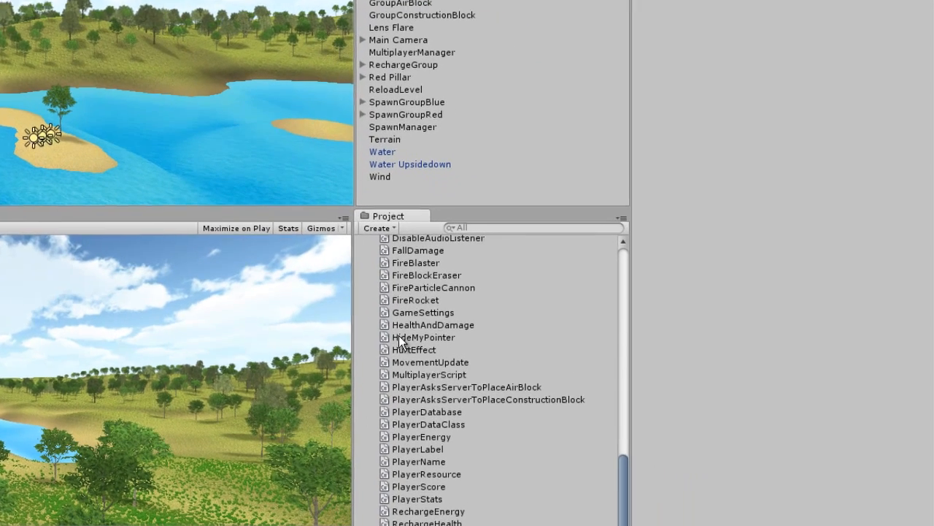
{"action": "left_click", "coordinate": [528, 382]}
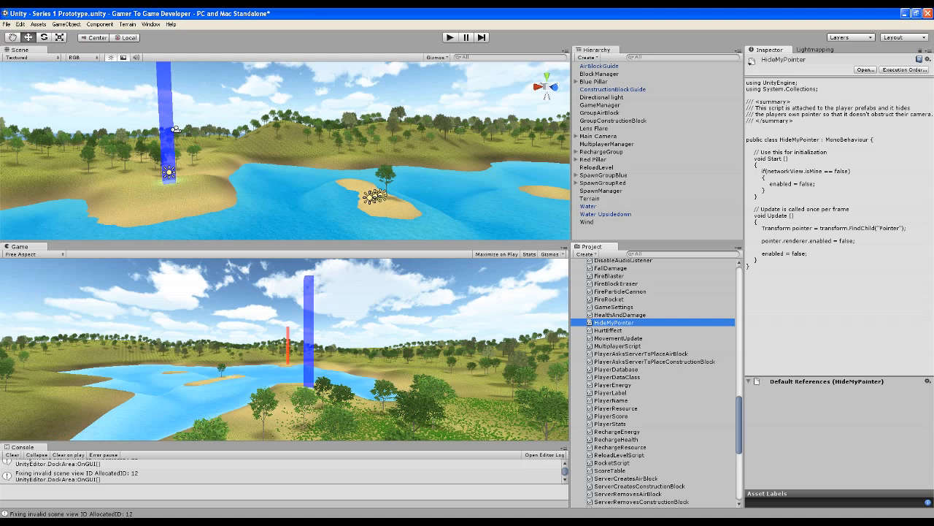
{"action": "left_click", "coordinate": [604, 235]}
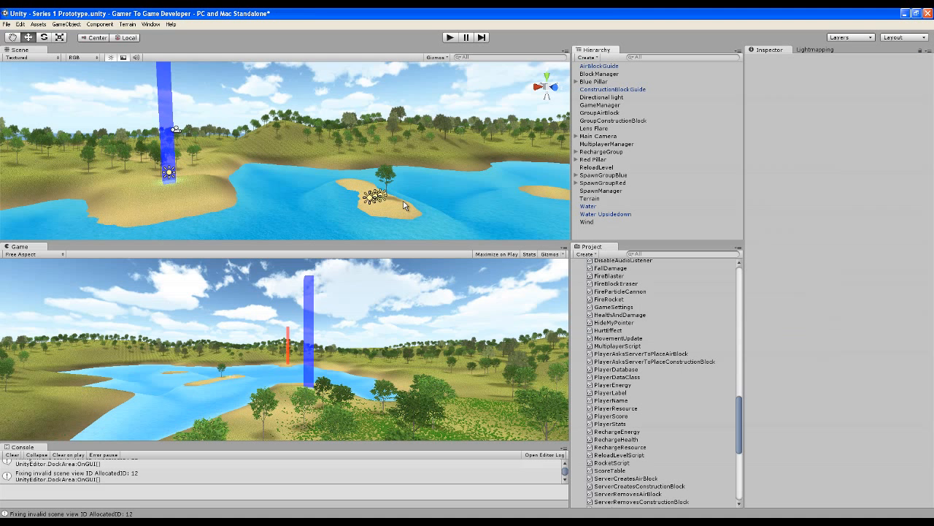
Step: Build and run the game, and set up a server in the standalone build
{"action": "left_click", "coordinate": [5, 25]}
{"action": "left_click", "coordinate": [30, 114]}
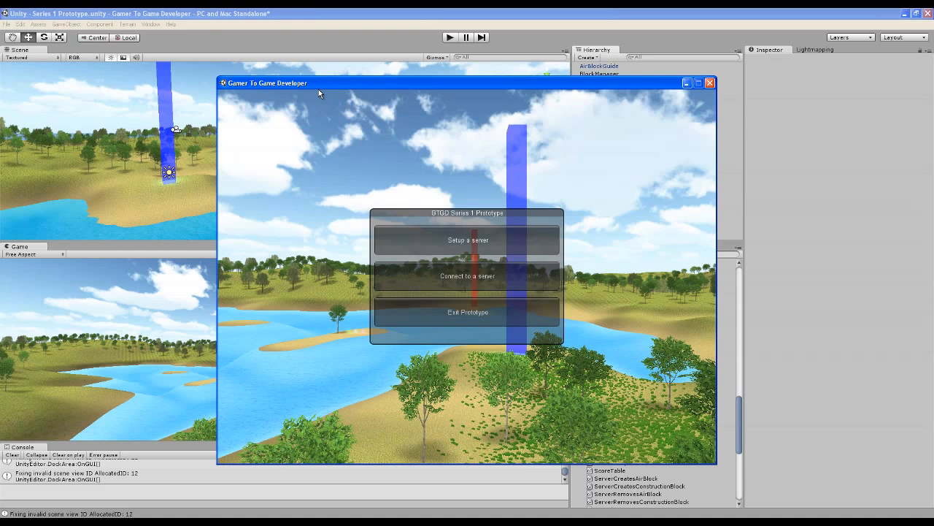
{"action": "left_click", "coordinate": [411, 238]}
{"action": "left_click", "coordinate": [418, 289]}
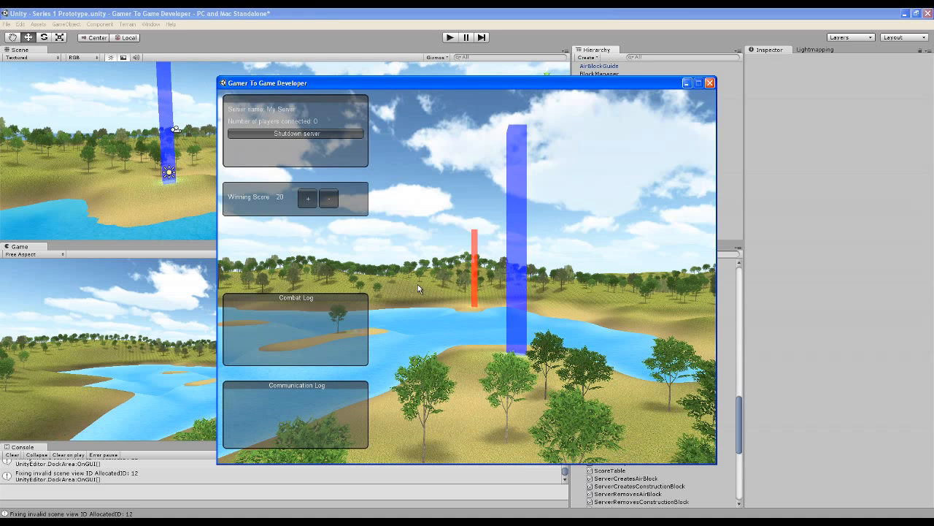
Step: Connect another instance of the built game to the server at 127.0.0.1 and join the red team
{"action": "left_click", "coordinate": [733, 522]}
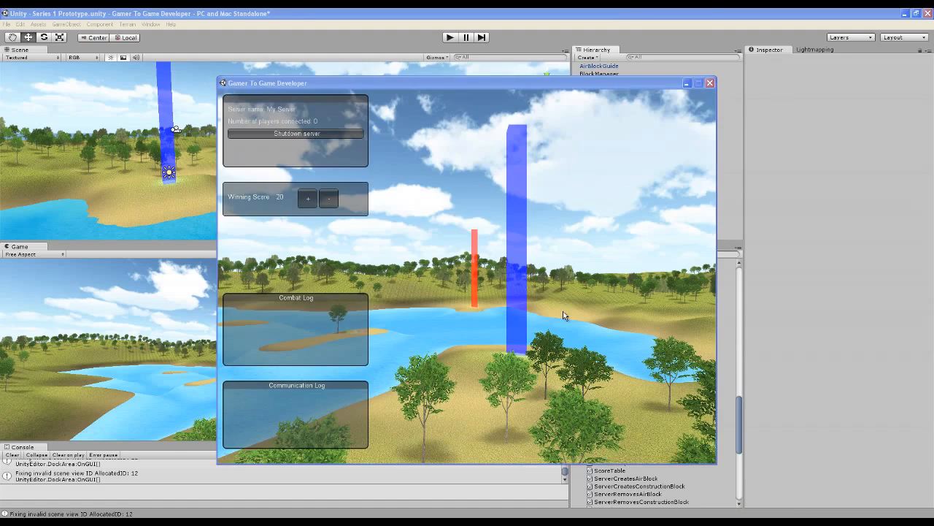
{"action": "left_click", "coordinate": [296, 133]}
{"action": "left_click", "coordinate": [448, 281]}
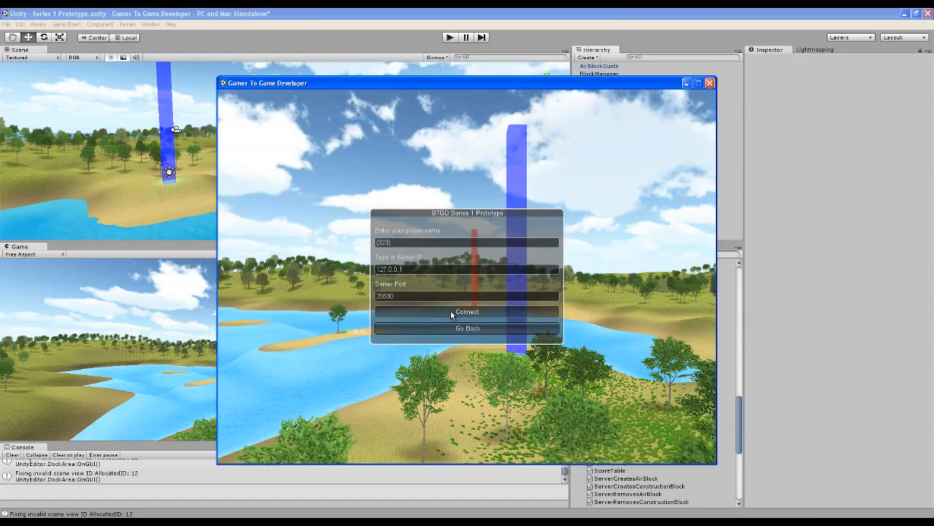
{"action": "left_click", "coordinate": [452, 312]}
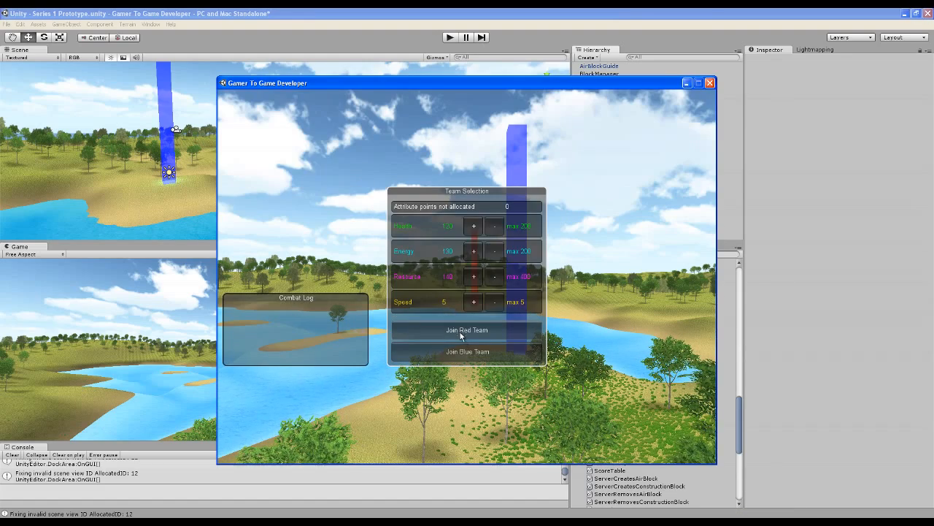
{"action": "left_click", "coordinate": [461, 332]}
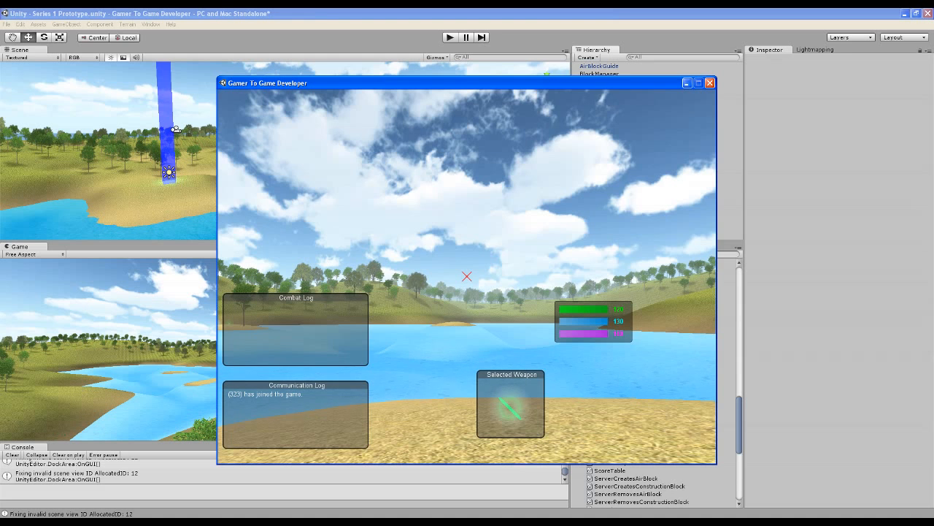
Step: Switch back to the Unity editor and enlarge the Game view between the Scene view and the Console
{"action": "key", "text": "Escape"}
{"action": "left_click", "coordinate": [330, 15]}
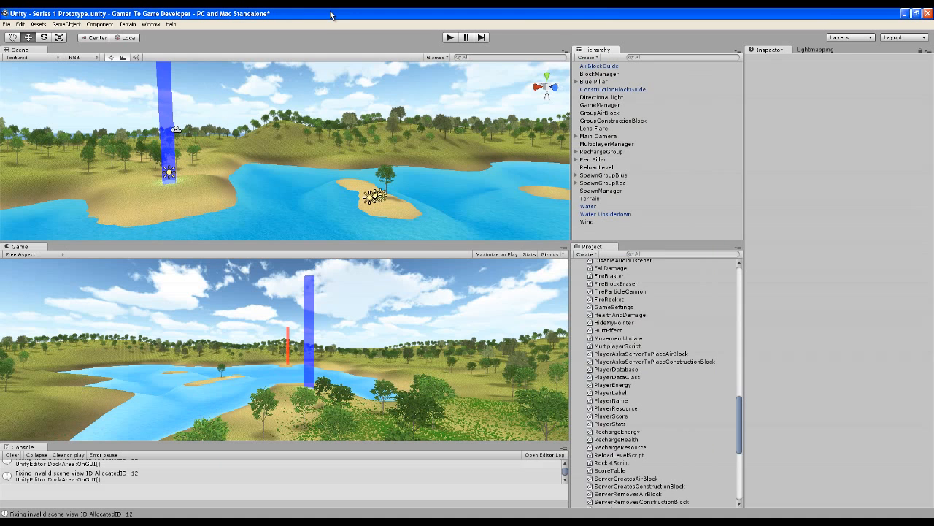
{"action": "left_click_drag", "start_coordinate": [425, 240], "coordinate": [431, 151]}
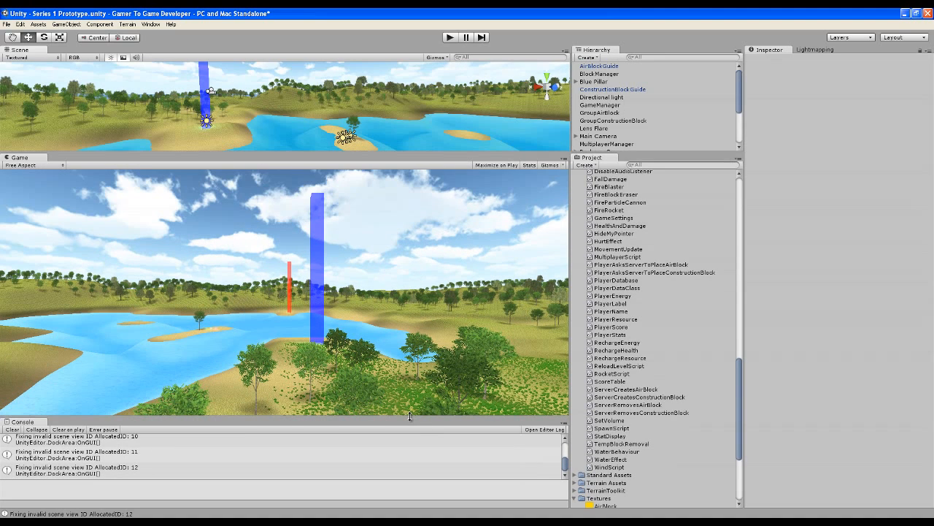
{"action": "left_click_drag", "start_coordinate": [410, 416], "coordinate": [410, 436]}
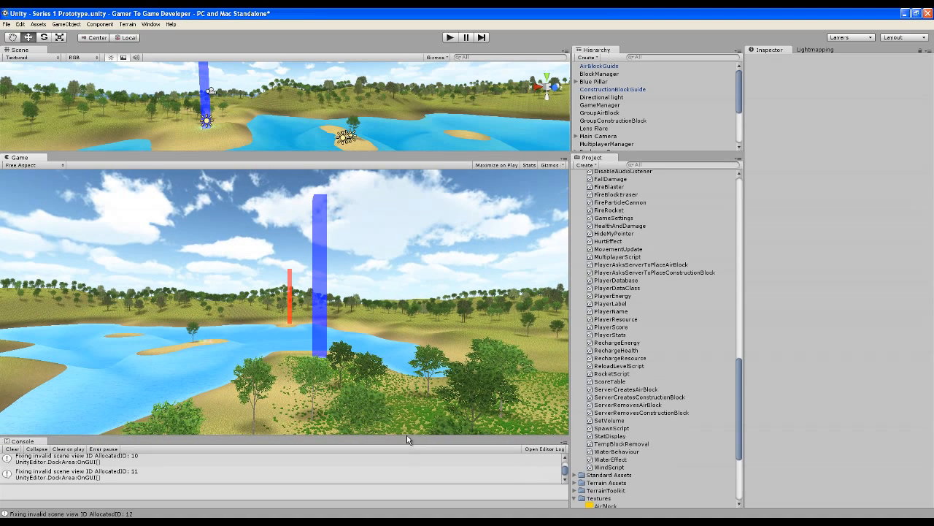
Step: Play the scene in the editor, connect to the running server and join the blue team
{"action": "left_click", "coordinate": [448, 37]}
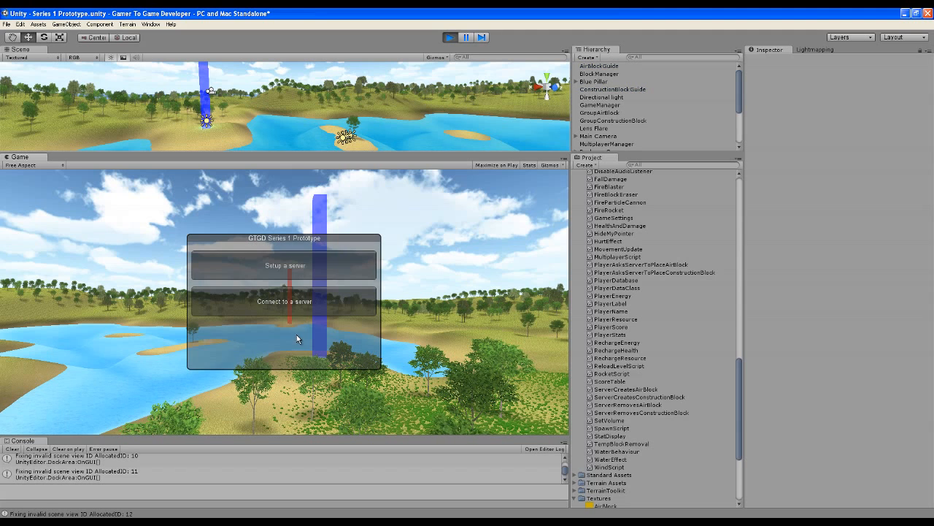
{"action": "left_click", "coordinate": [291, 307]}
{"action": "left_click", "coordinate": [284, 333]}
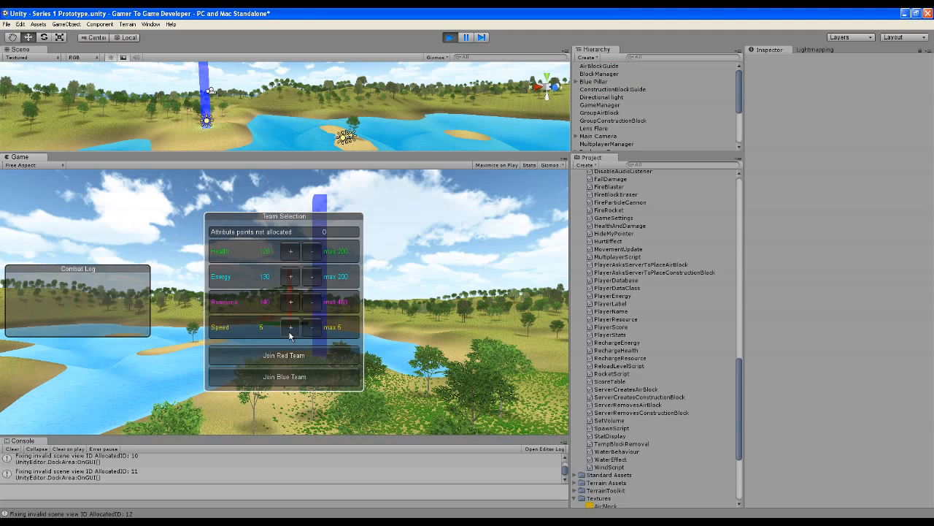
{"action": "left_click", "coordinate": [285, 376]}
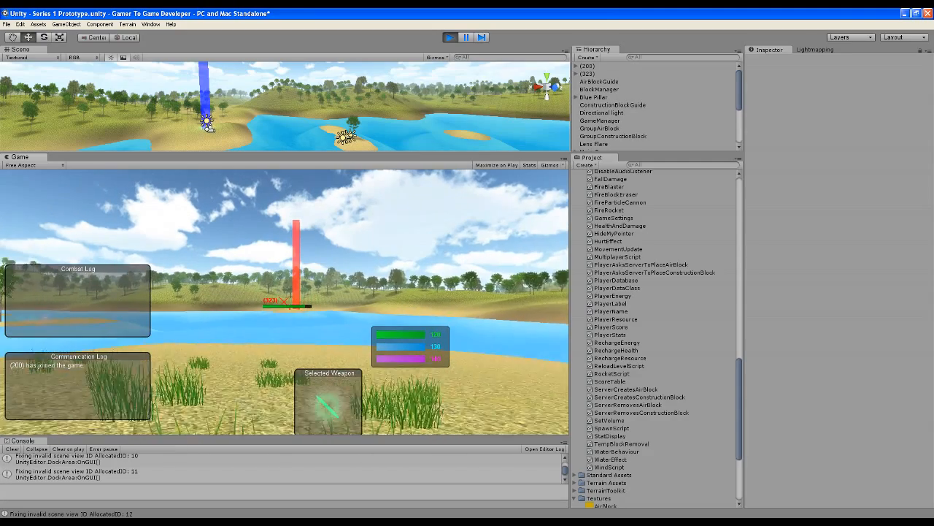
Step: Cross the water towards the red player and fire the blaster at it
{"action": "key", "text": "w"}
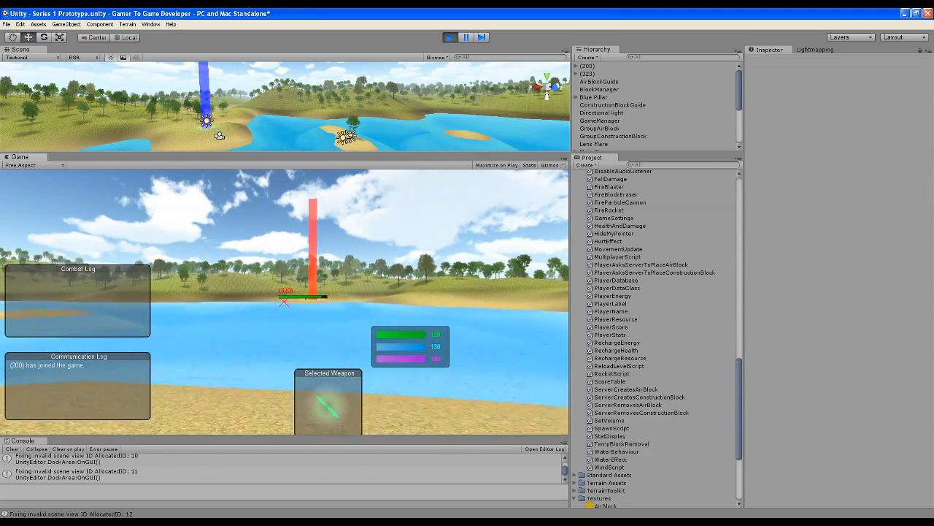
{"action": "key", "text": "w"}
{"action": "key", "text": "shift"}
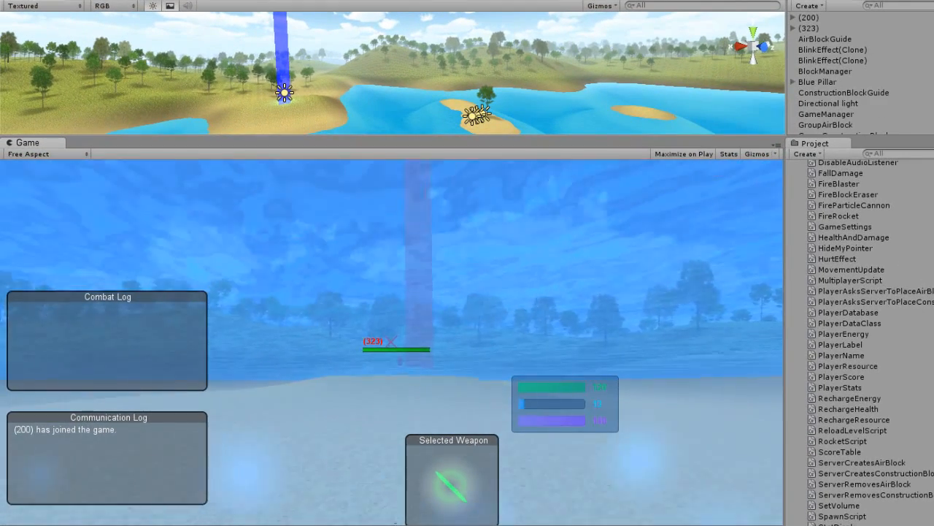
{"action": "key", "text": "space"}
{"action": "left_click", "coordinate": [391, 342]}
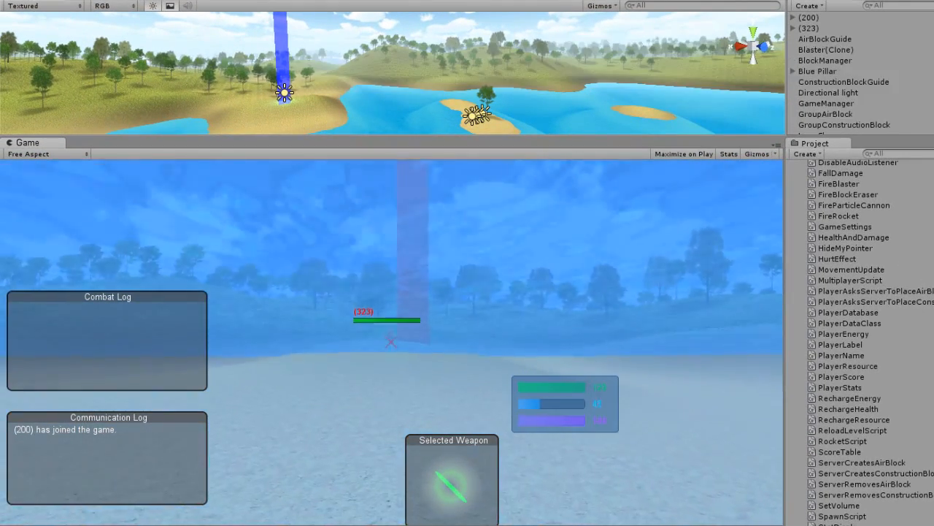
{"action": "key", "text": "w"}
{"action": "left_click", "coordinate": [391, 342]}
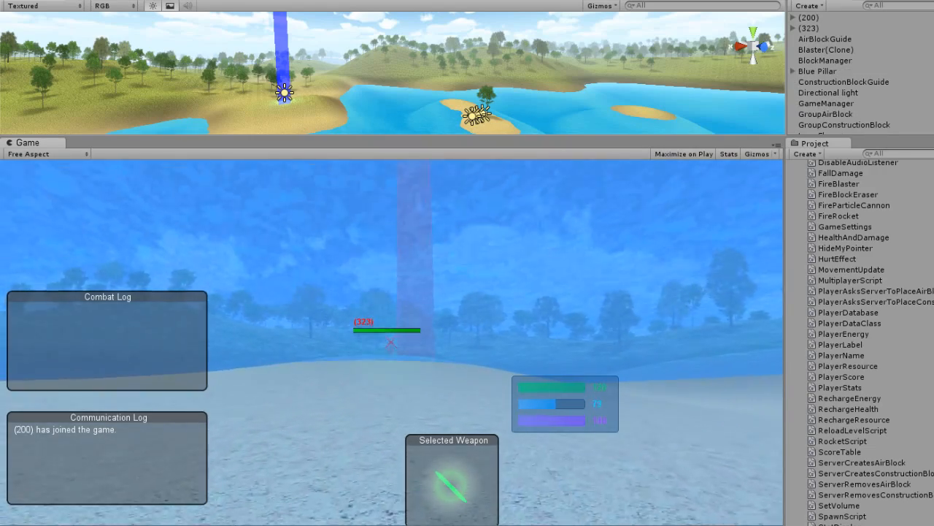
{"action": "left_click", "coordinate": [391, 344]}
{"action": "key", "text": "w"}
{"action": "key", "text": "space"}
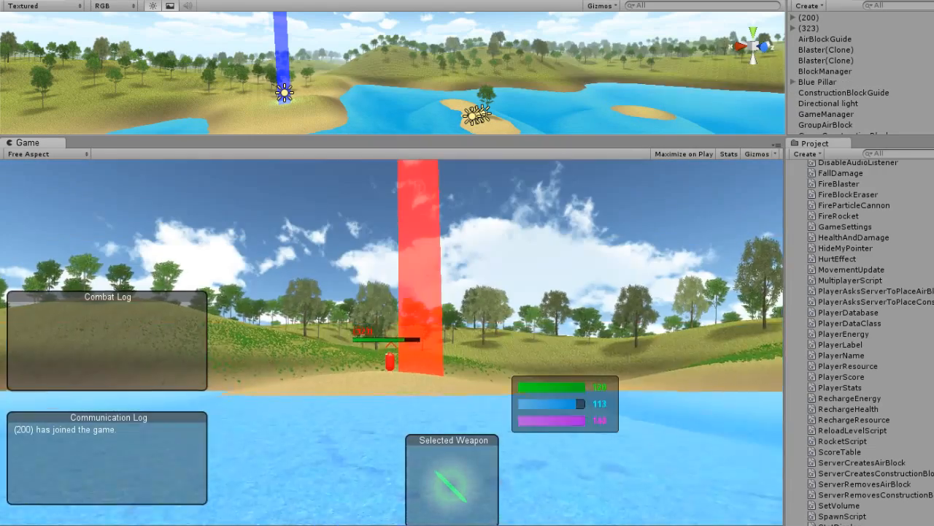
Step: Approach the red player on the shore and circle around it to examine the Pointer showing its facing direction
{"action": "key", "text": "w"}
{"action": "key", "text": "shift"}
{"action": "key", "text": "shift"}
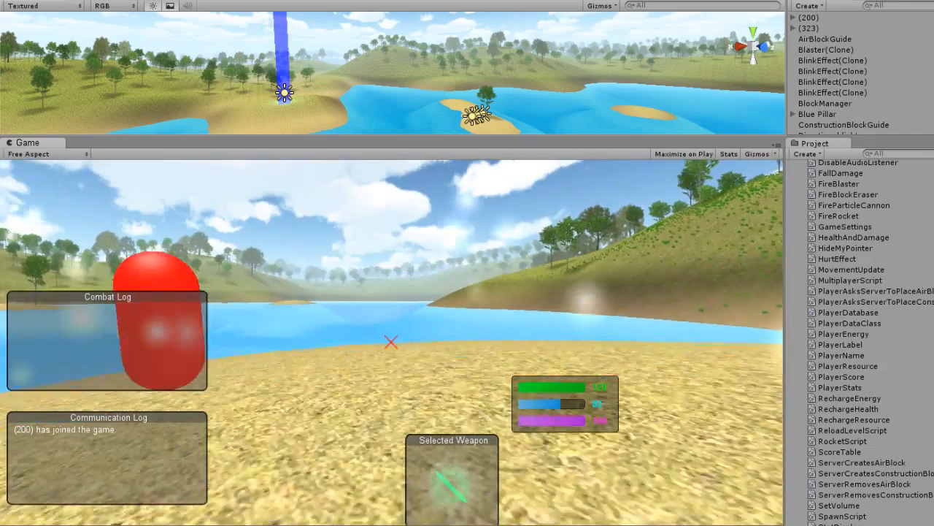
{"action": "key", "text": "w"}
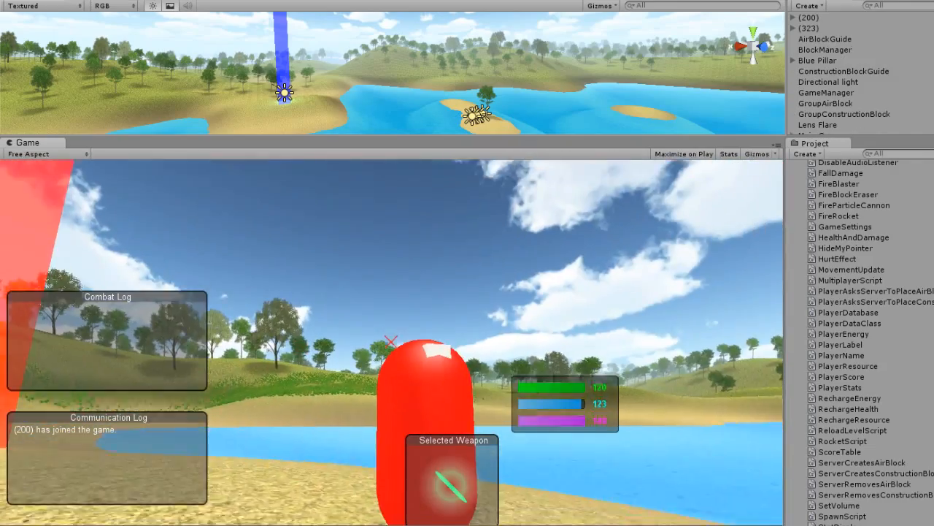
{"action": "key", "text": "d"}
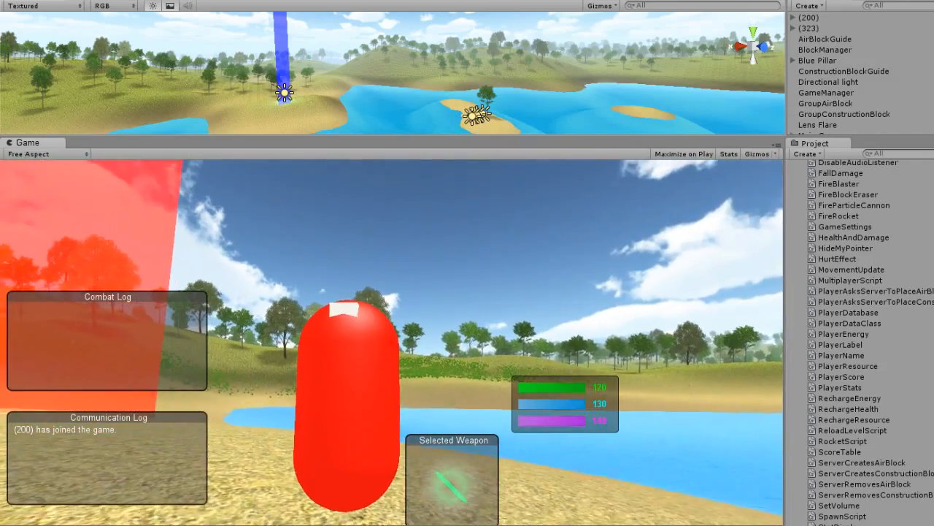
Step: Bring up the in-game menu and focus the Scene view on the blue player object (200)
{"action": "key", "text": "Escape"}
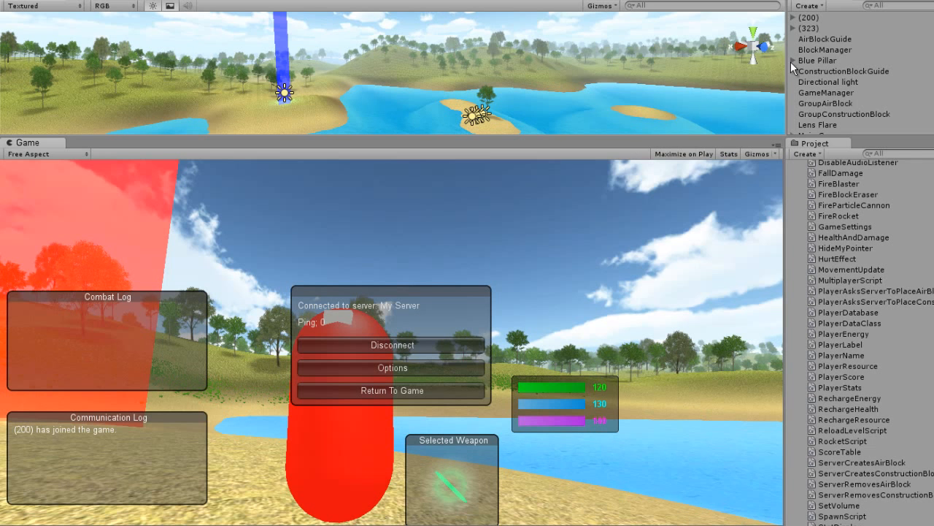
{"action": "double_click", "coordinate": [809, 18]}
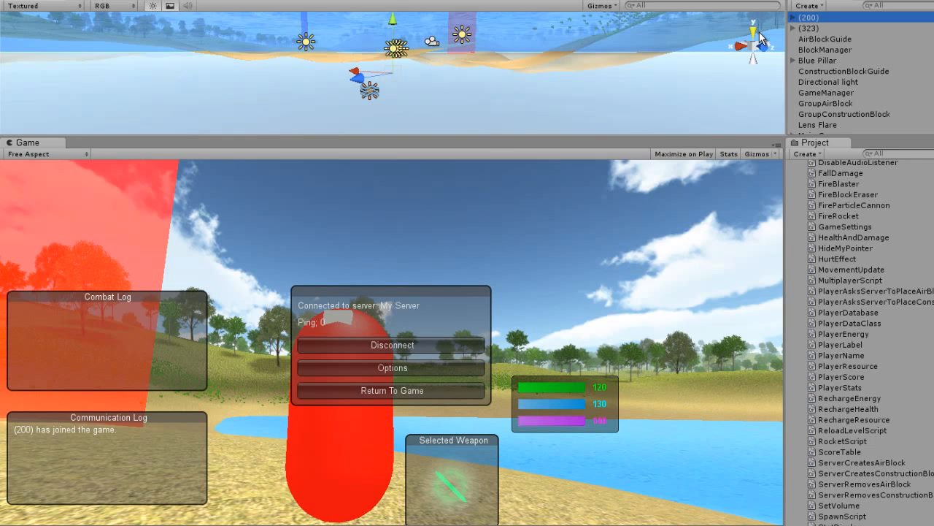
{"action": "scroll", "coordinate": [538, 108], "scroll_direction": "up", "scroll_amount": 5}
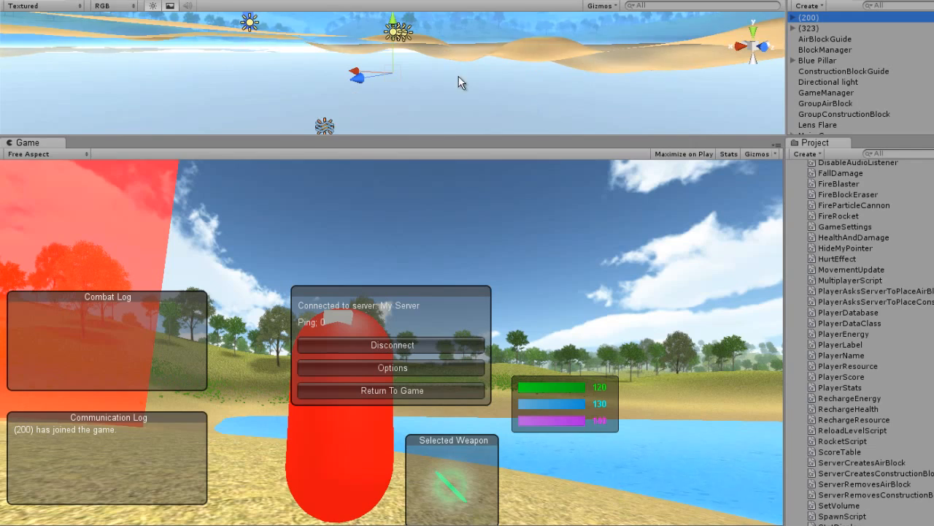
{"action": "middle_click_drag", "start_coordinate": [447, 97], "coordinate": [527, 214]}
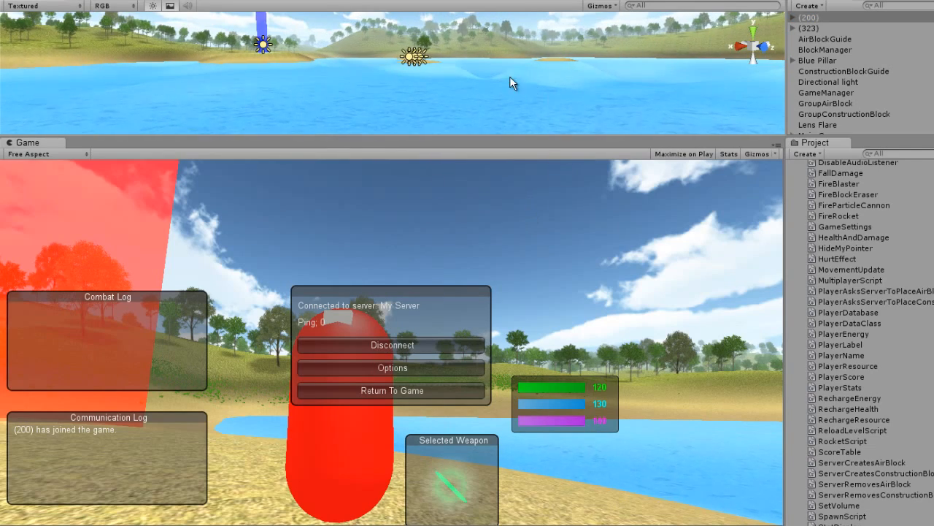
{"action": "right_click_drag", "start_coordinate": [510, 77], "coordinate": [825, 174]}
{"action": "scroll", "coordinate": [417, 49], "scroll_direction": "up", "scroll_amount": 5}
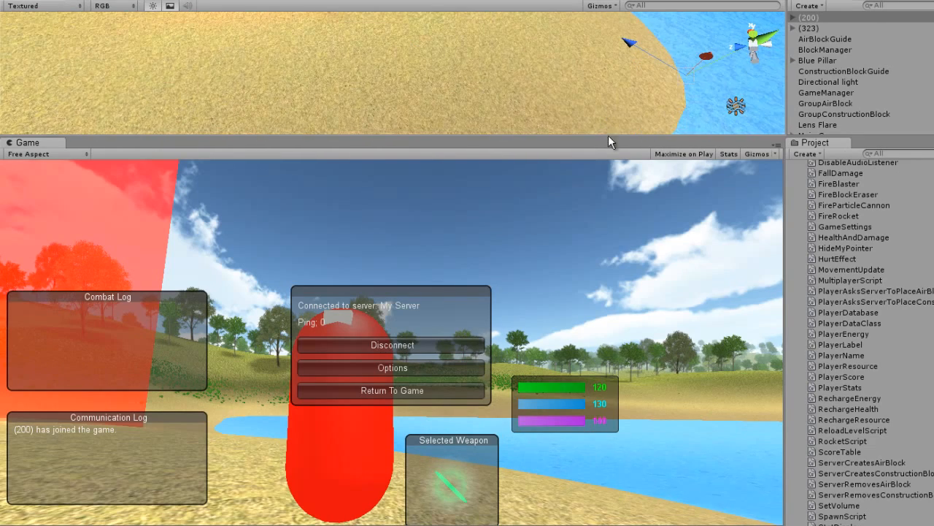
Step: Enlarge the Scene view and frame the red and blue players side by side on the shore to compare them
{"action": "left_click_drag", "start_coordinate": [563, 132], "coordinate": [572, 224]}
{"action": "right_click_drag", "start_coordinate": [524, 120], "coordinate": [620, 29]}
{"action": "scroll", "coordinate": [393, 124], "scroll_direction": "up", "scroll_amount": 5}
{"action": "right_click_drag", "start_coordinate": [392, 124], "coordinate": [393, 166]}
{"action": "scroll", "coordinate": [392, 124], "scroll_direction": "down", "scroll_amount": 5}
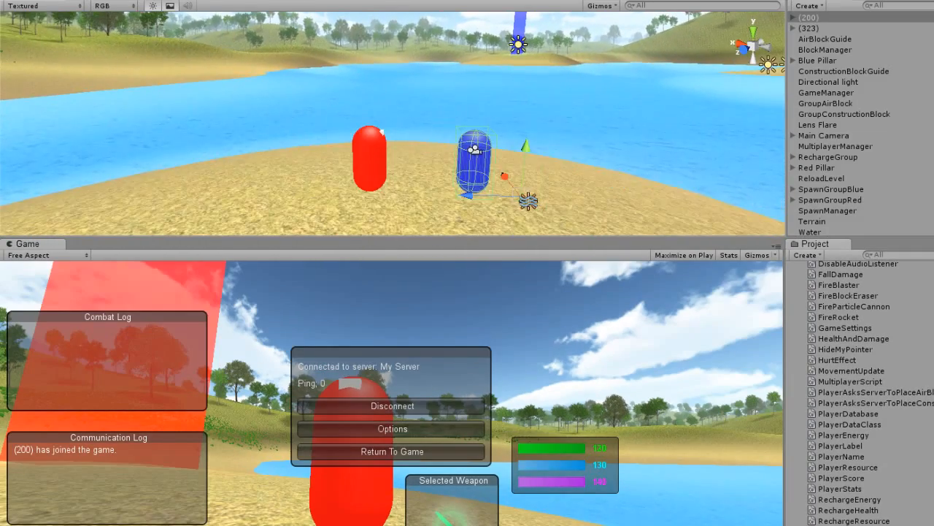
{"action": "scroll", "coordinate": [392, 124], "scroll_direction": "up", "scroll_amount": 3}
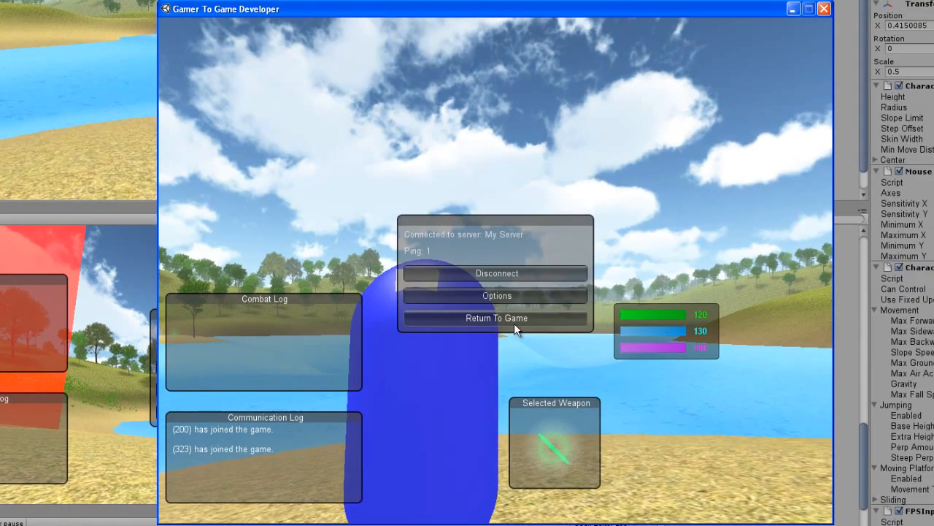
Step: Return to the game in the red player's standalone window, fire the blaster at the blue player and sidestep around it
{"action": "left_click", "coordinate": [618, 346]}
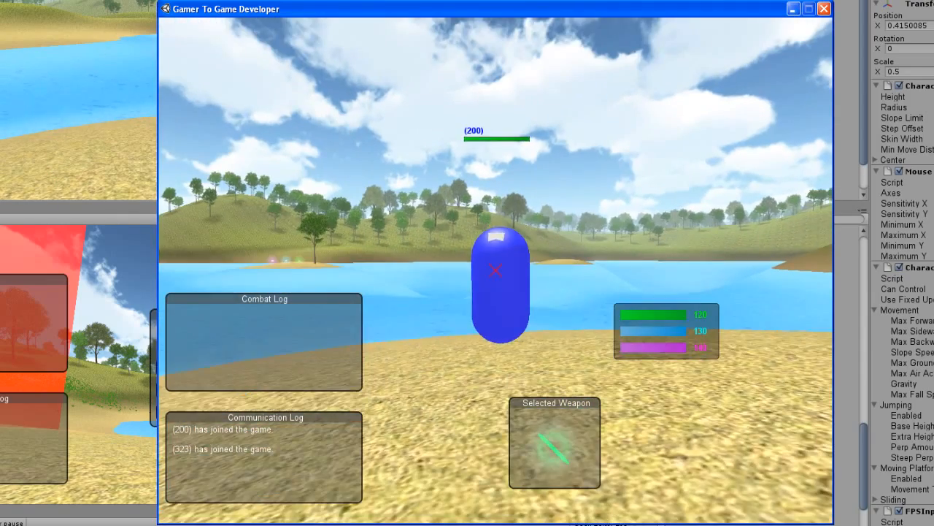
{"action": "left_click", "coordinate": [495, 270]}
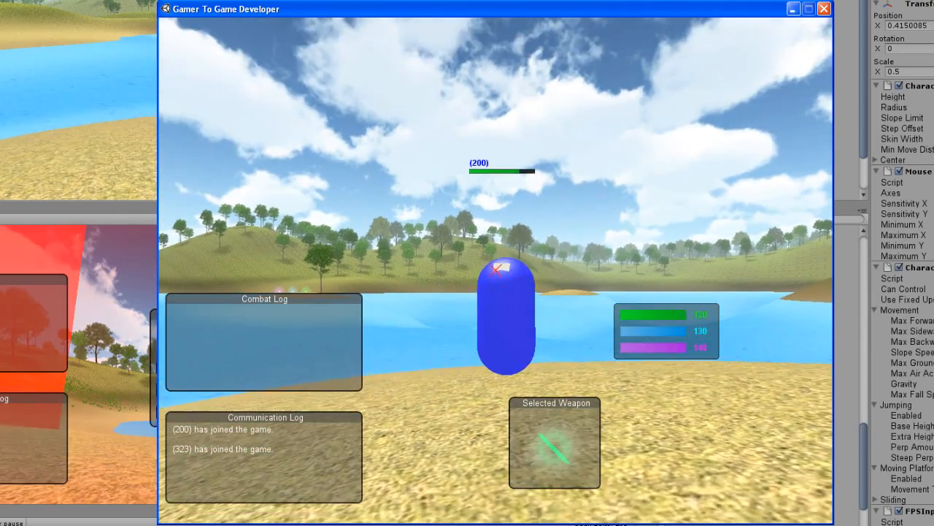
{"action": "left_click", "coordinate": [496, 270]}
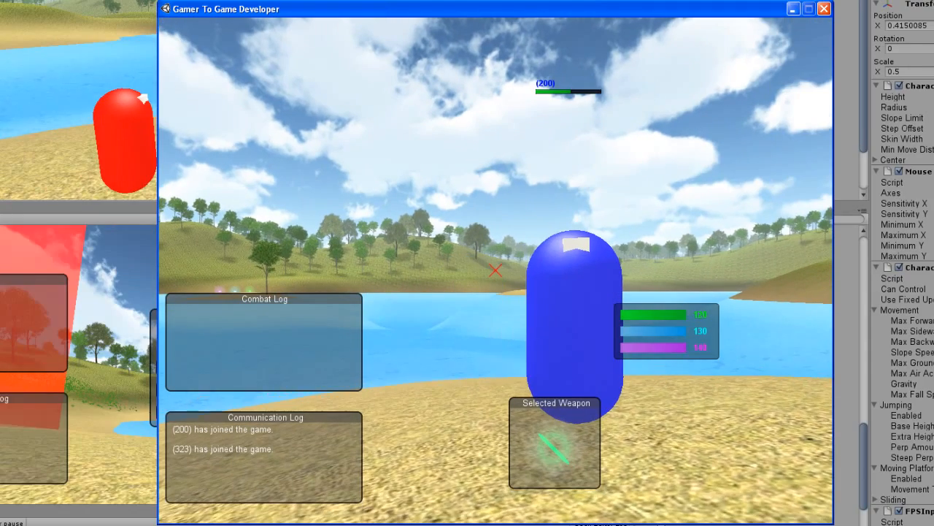
{"action": "key", "text": "a"}
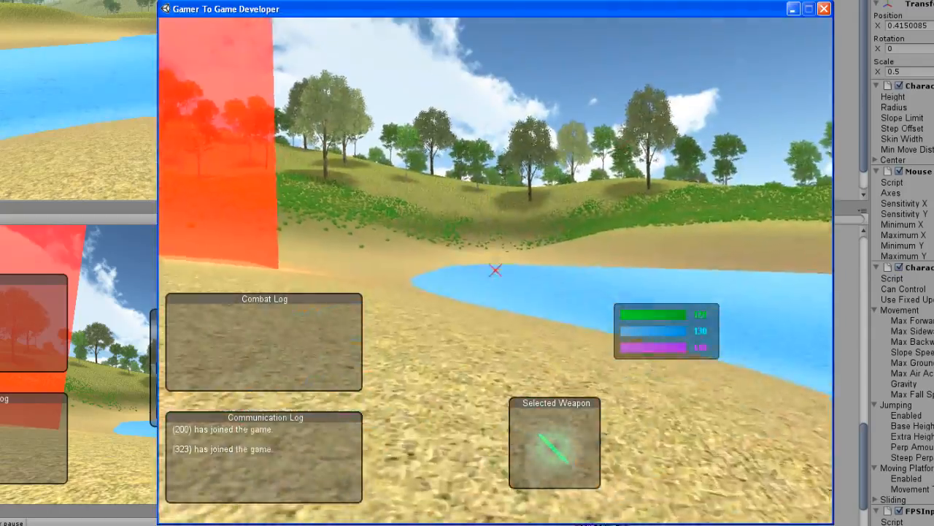
Step: Sprint the red player from the shore up to the grassy, tree-covered hillside and leave mouse-look control
{"action": "key", "text": "shift+w"}
{"action": "key", "text": "w"}
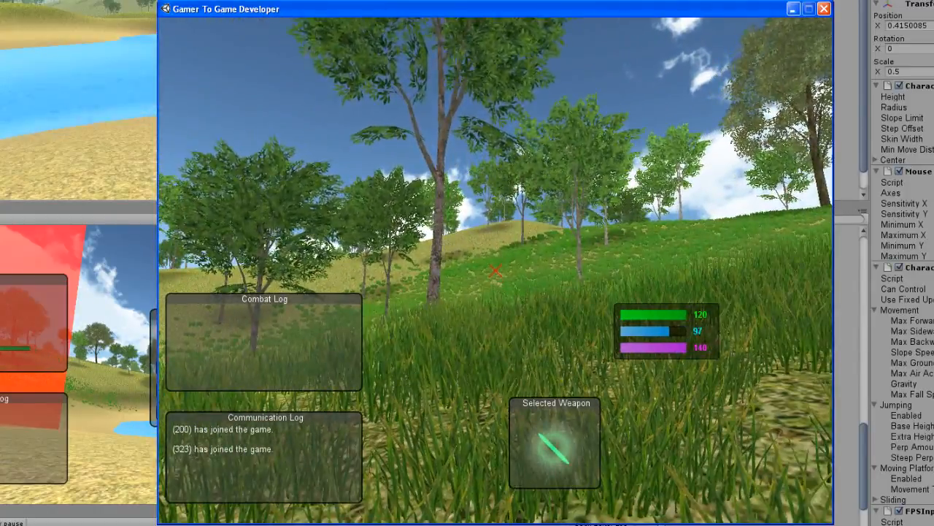
{"action": "key", "text": "Escape"}
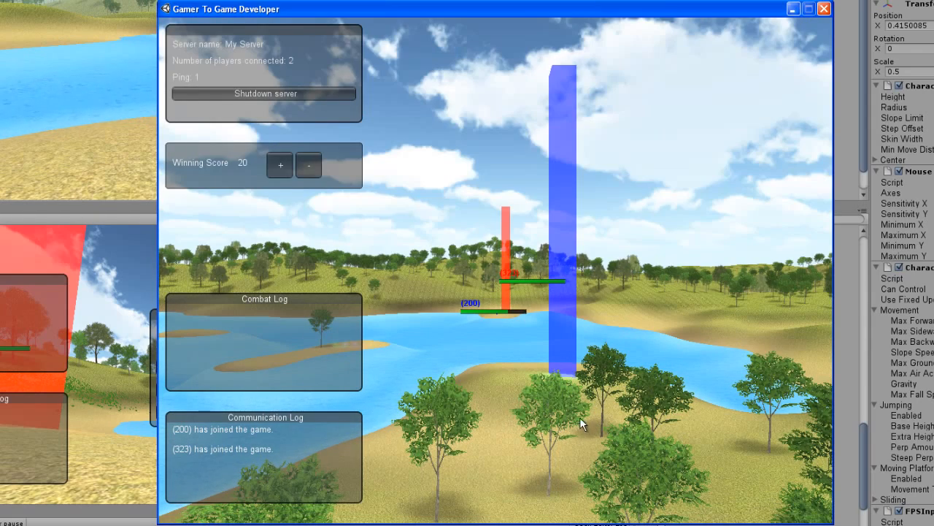
Step: Shut down the server My Server and exit both standalone prototype windows
{"action": "left_click", "coordinate": [287, 93]}
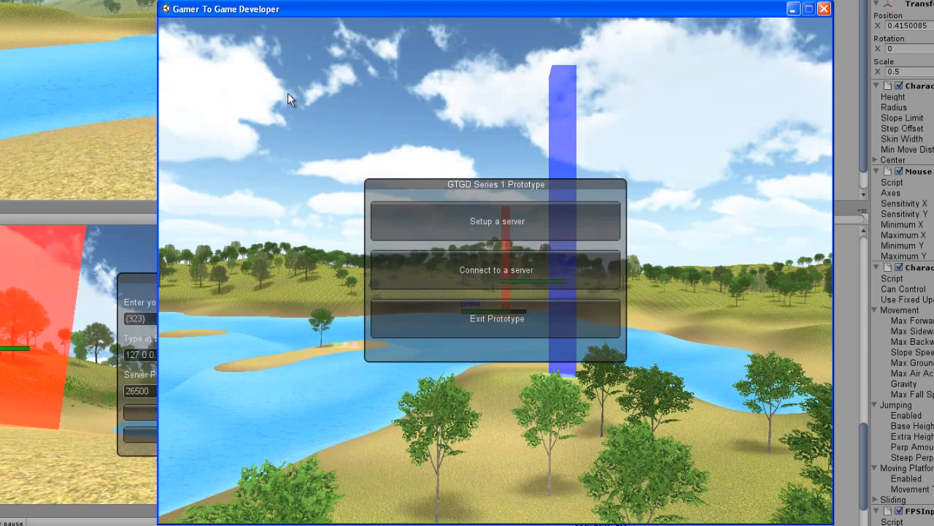
{"action": "left_click", "coordinate": [507, 334]}
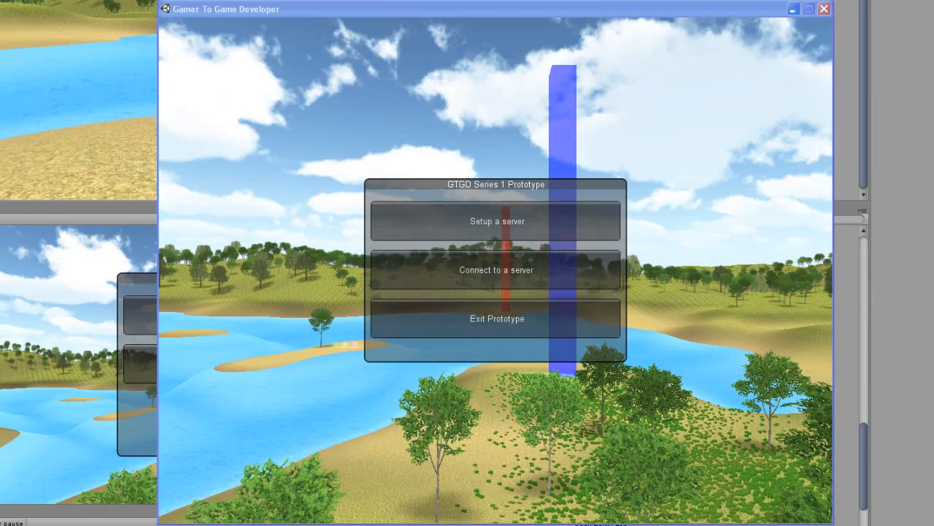
{"action": "left_click", "coordinate": [494, 324]}
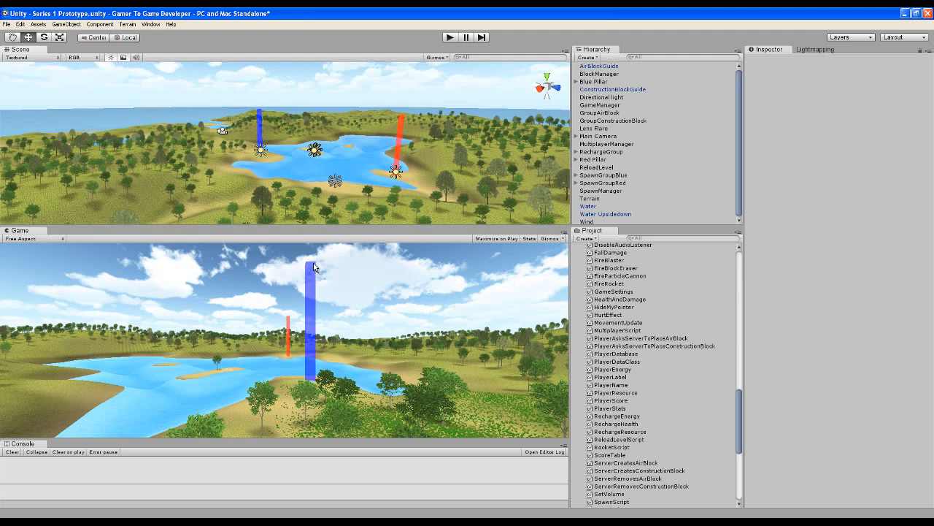
Step: Browse the project's Materials, Prefabs and Scripts folders and show the code of CameraScript
{"action": "left_click_drag", "start_coordinate": [739, 407], "coordinate": [740, 261]}
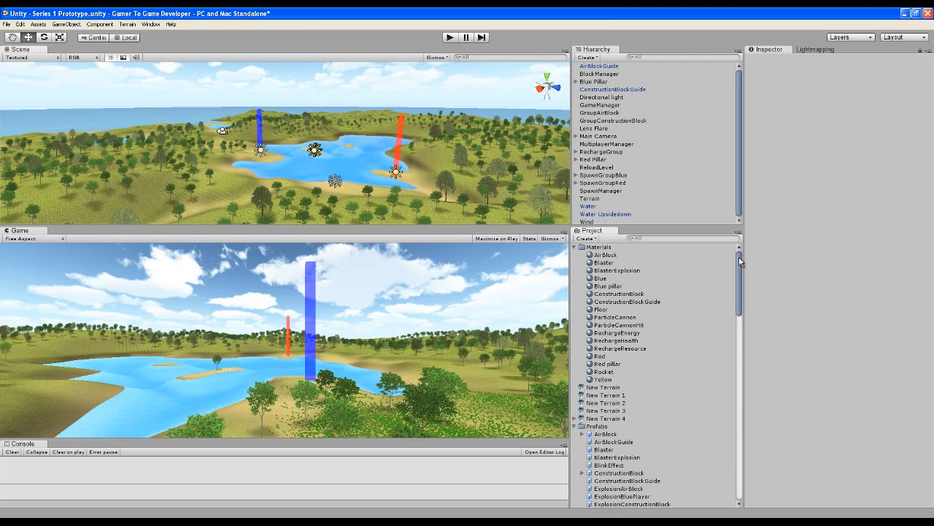
{"action": "left_click_drag", "start_coordinate": [739, 257], "coordinate": [740, 359]}
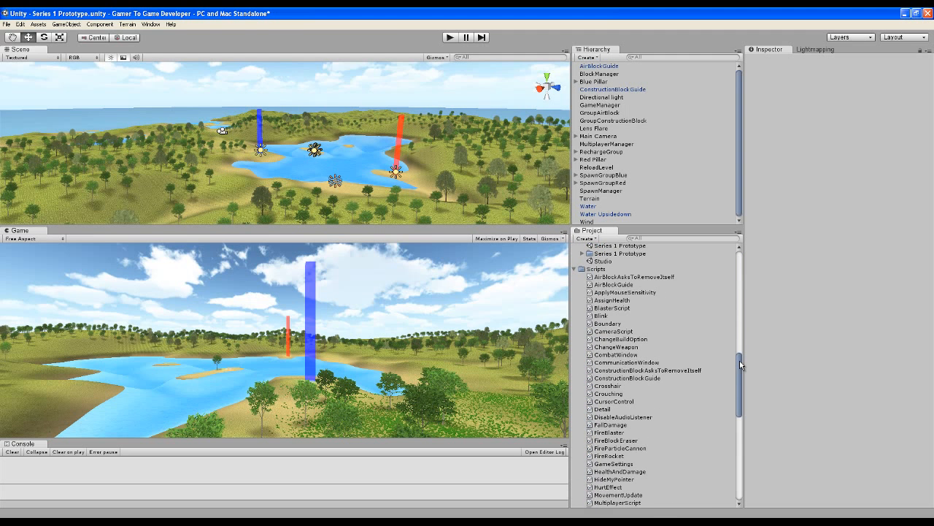
{"action": "left_click", "coordinate": [622, 328]}
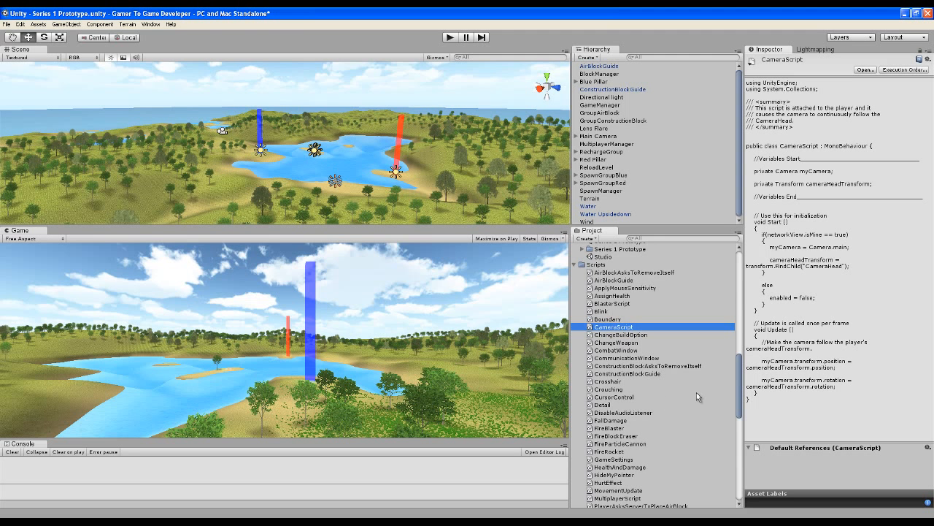
{"action": "mouse_move", "coordinate": [740, 380]}
{"action": "left_mouse_down"}
{"action": "mouse_move", "coordinate": [740, 357]}
{"action": "mouse_move", "coordinate": [741, 388]}
{"action": "left_mouse_up"}
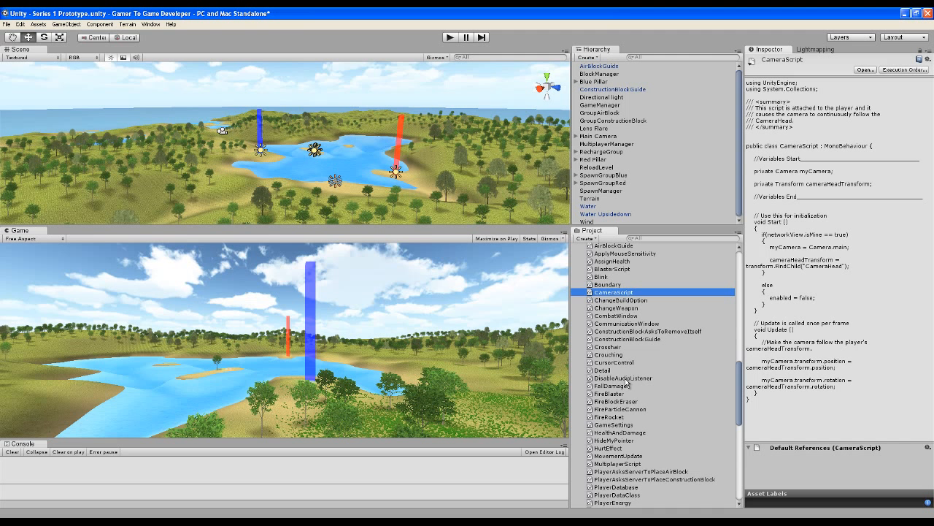